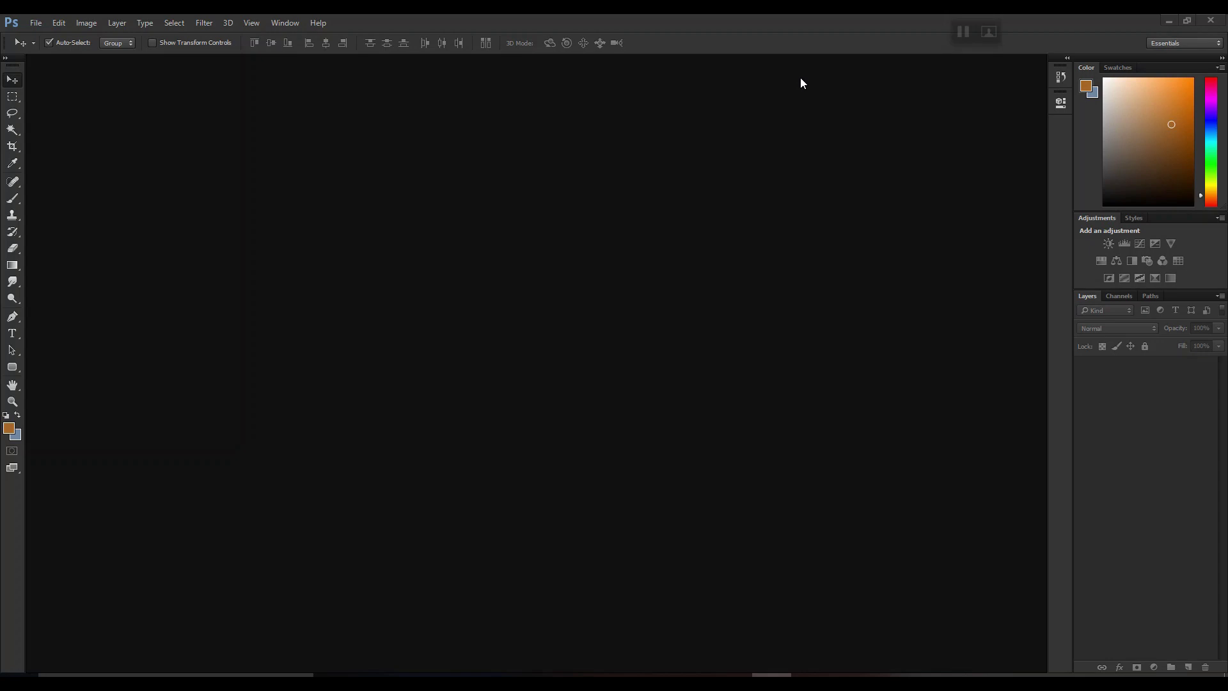
Open the chair photo 1.jpeg through the Open dialog
left_click(36, 23)
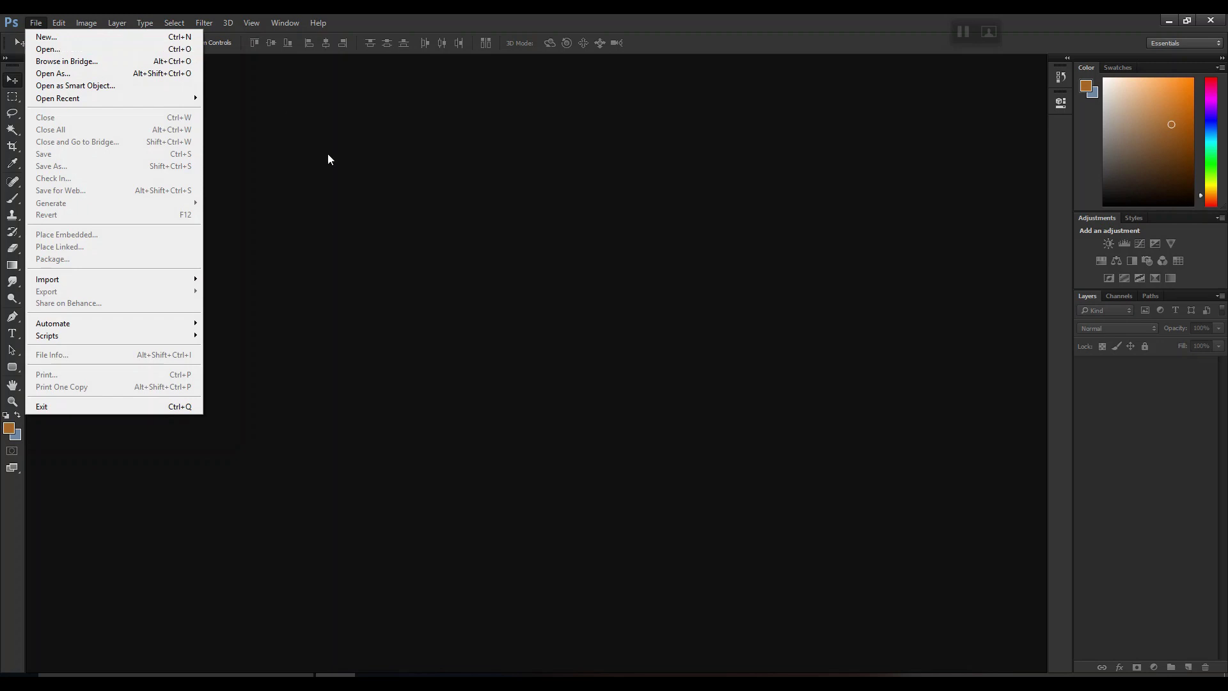
left_click(352, 202)
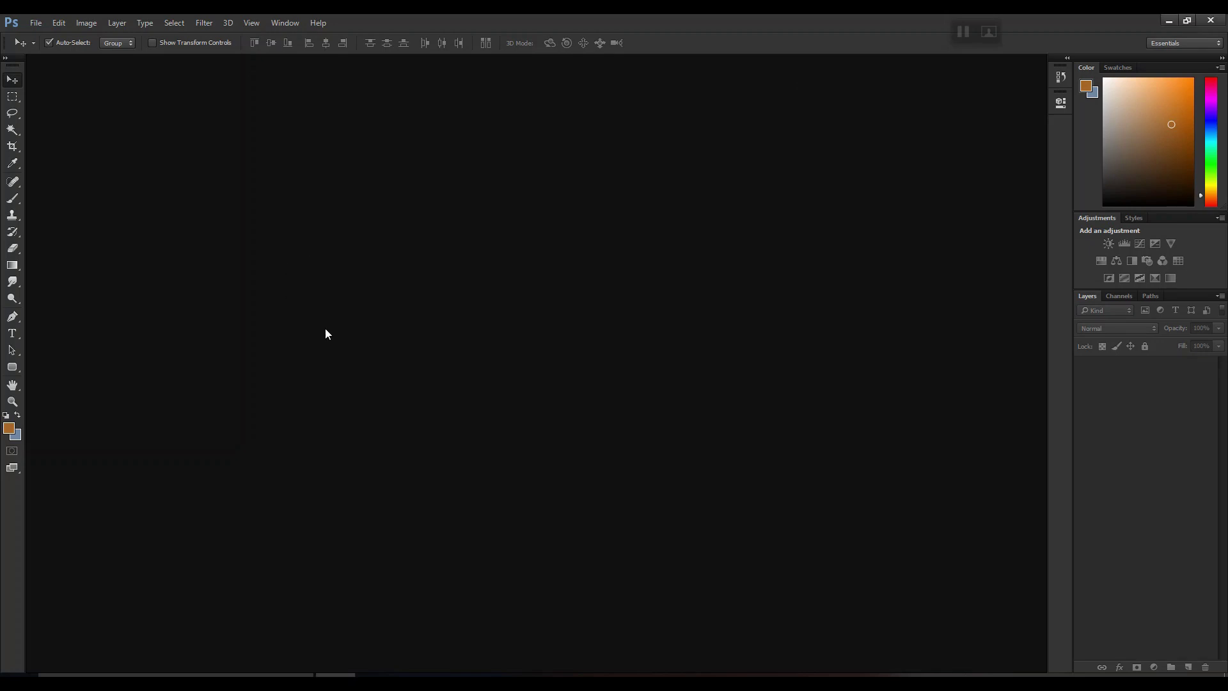
double_click(538, 378)
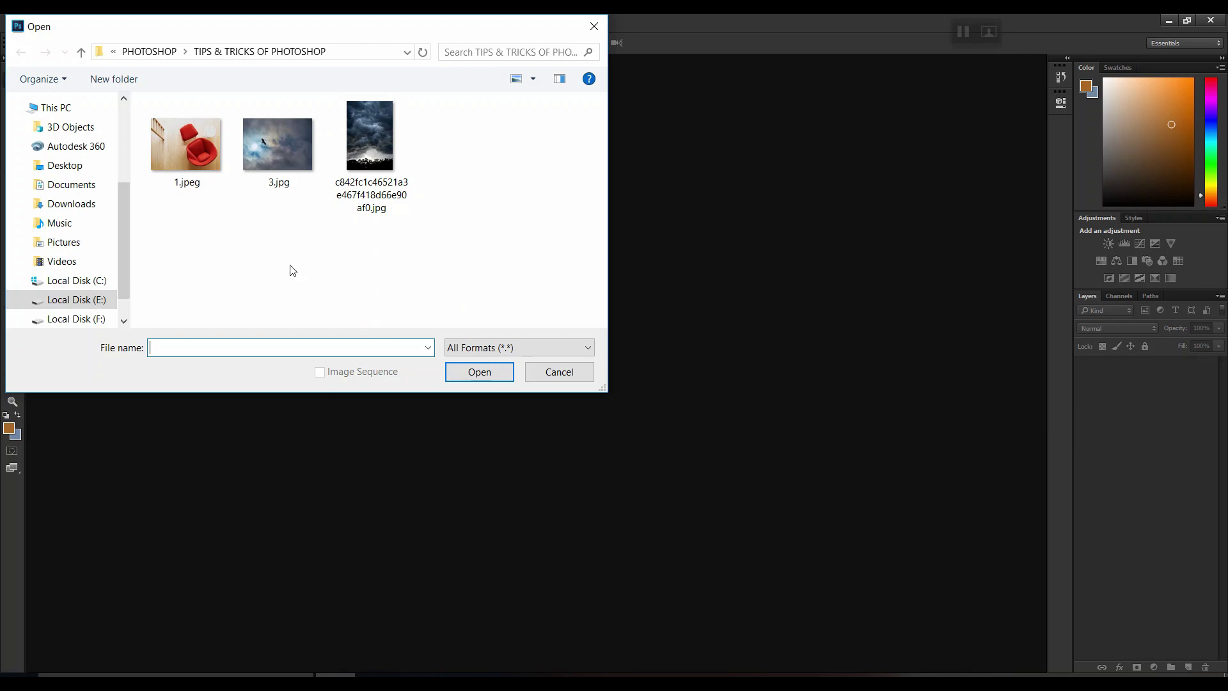
left_click(182, 163)
left_click(465, 374)
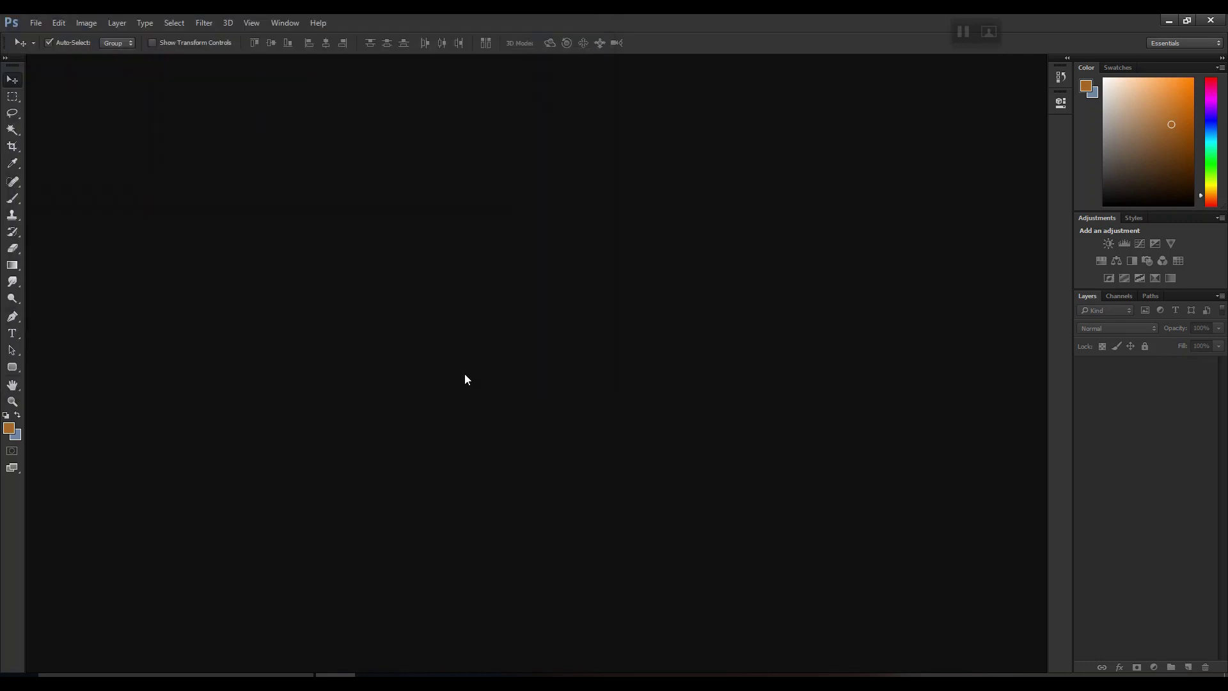
scroll(527, 387, "up", 1)
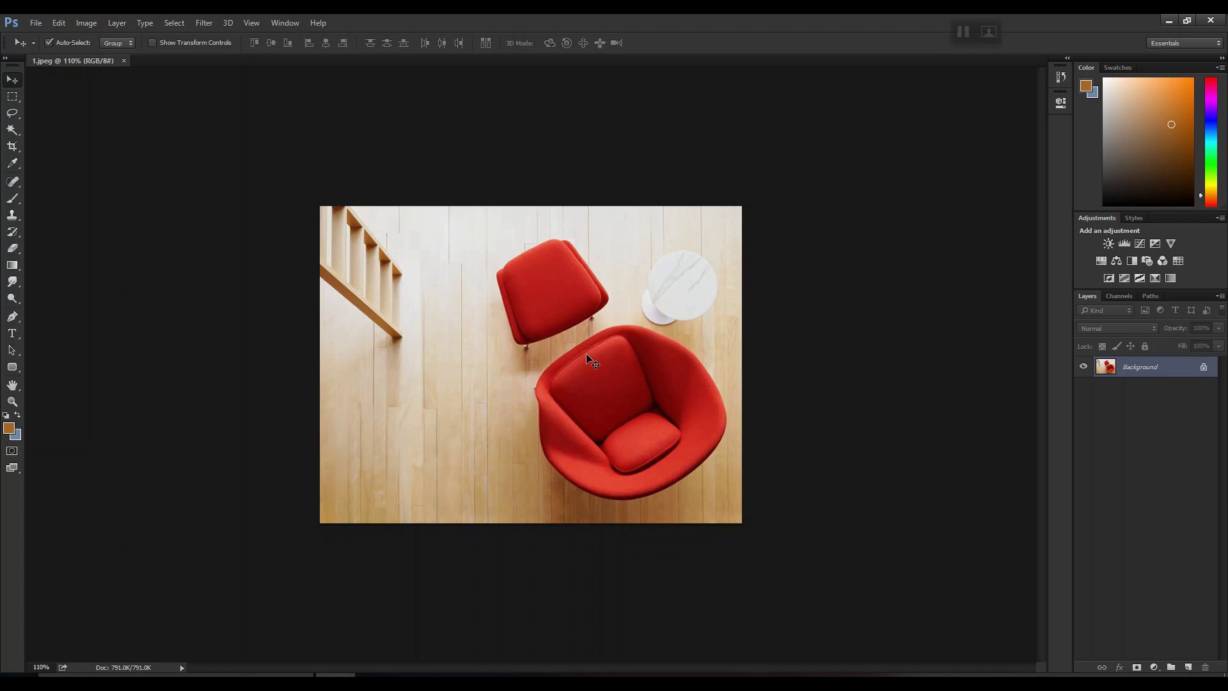
Create a second window of 1.jpeg and switch between the two views
left_click(286, 24)
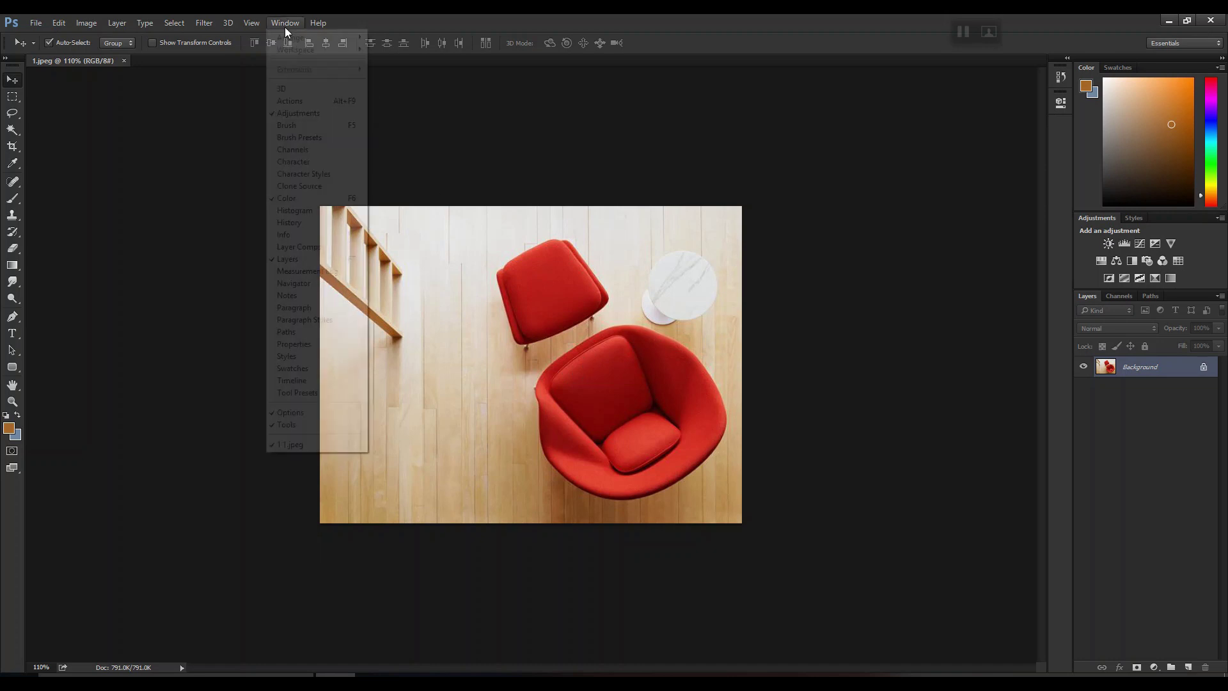
mouse_move(287, 39)
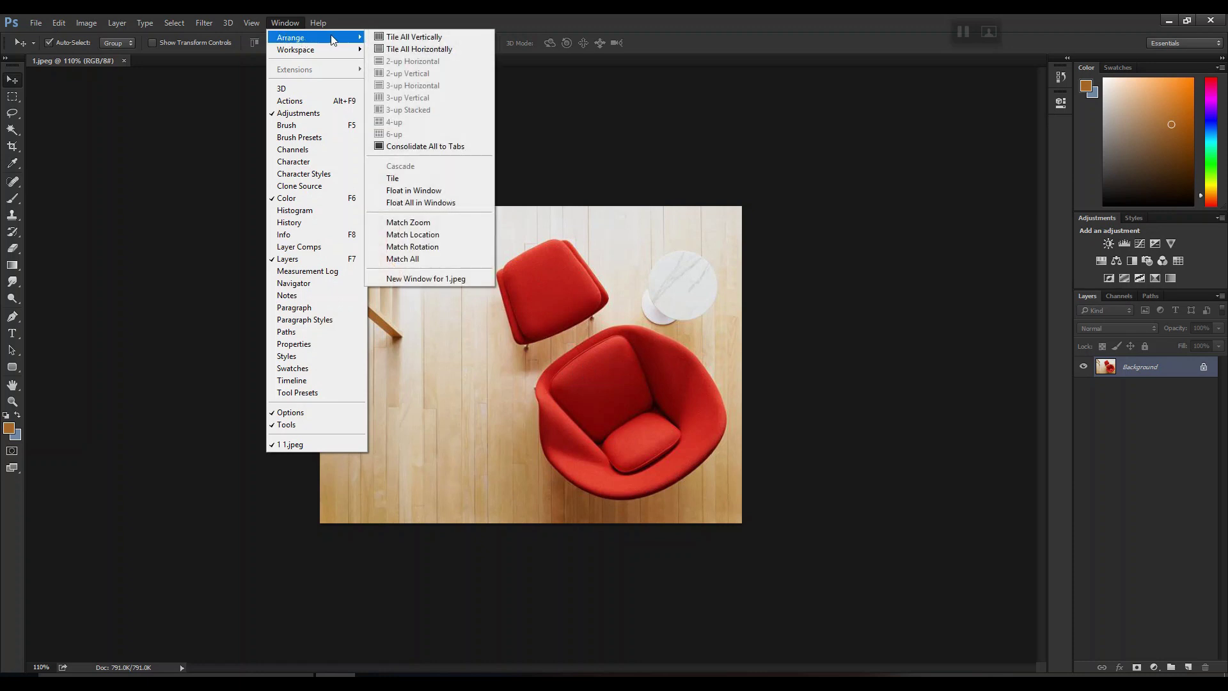
left_click(452, 280)
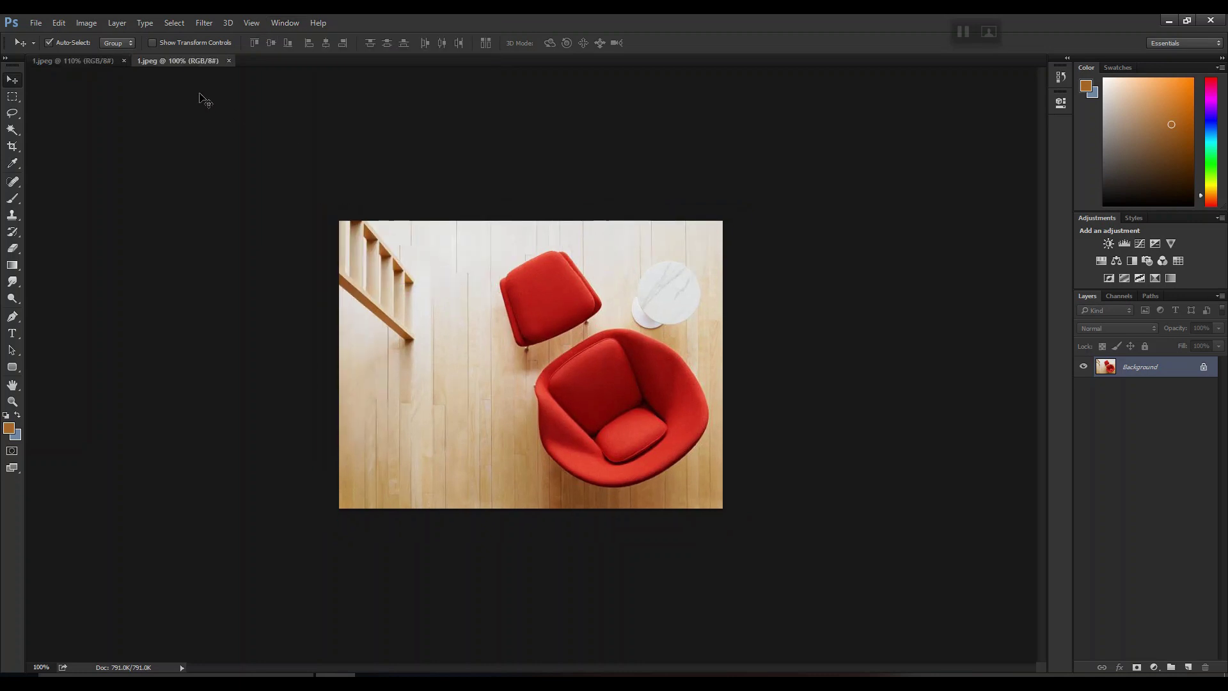
left_click(94, 57)
left_click(161, 62)
left_click(110, 59)
left_click(151, 62)
Arrange the two 1.jpeg views 2-up vertically, side by side
left_click(284, 22)
mouse_move(321, 43)
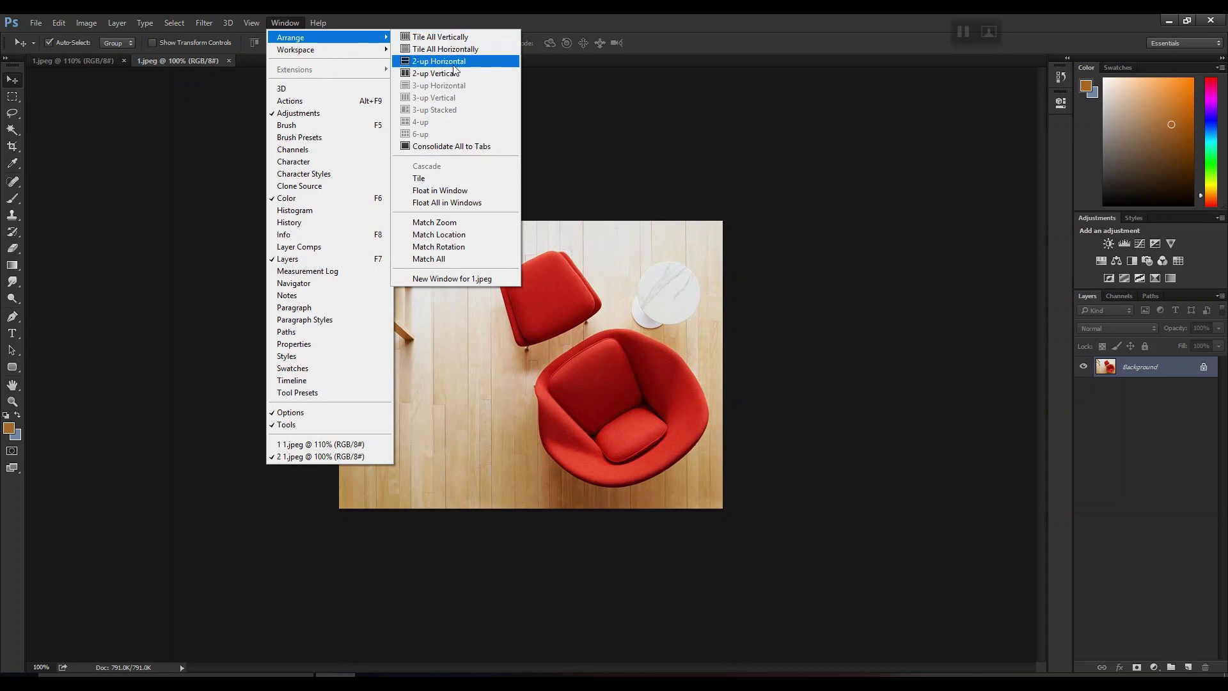
left_click(433, 73)
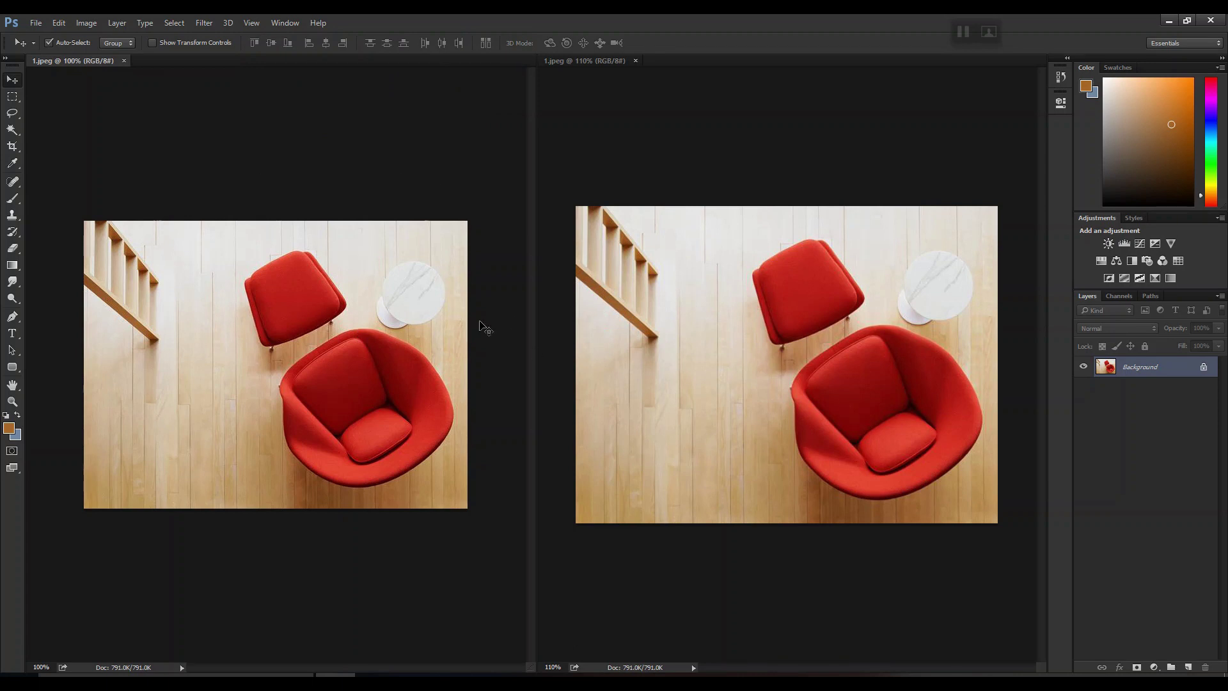
Type TABLE with the Type tool and move it onto the marble tabletop
scroll(409, 273, "up", 6)
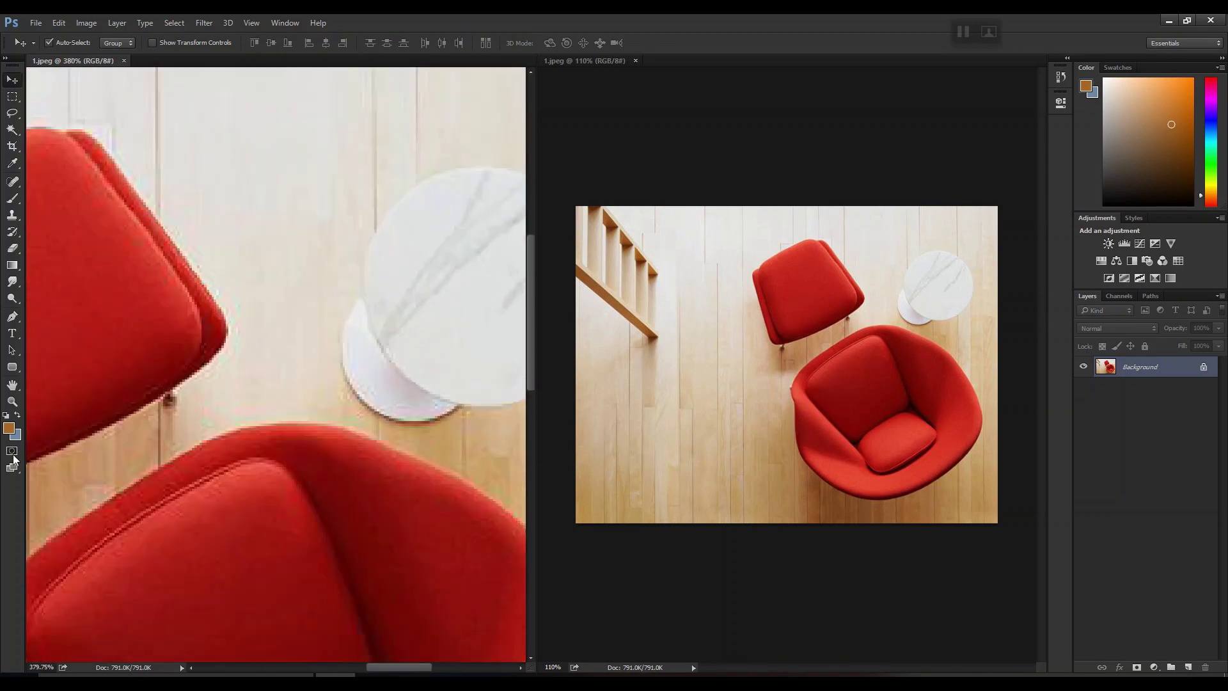
scroll(444, 285, "up", 5)
scroll(261, 282, "down", 1)
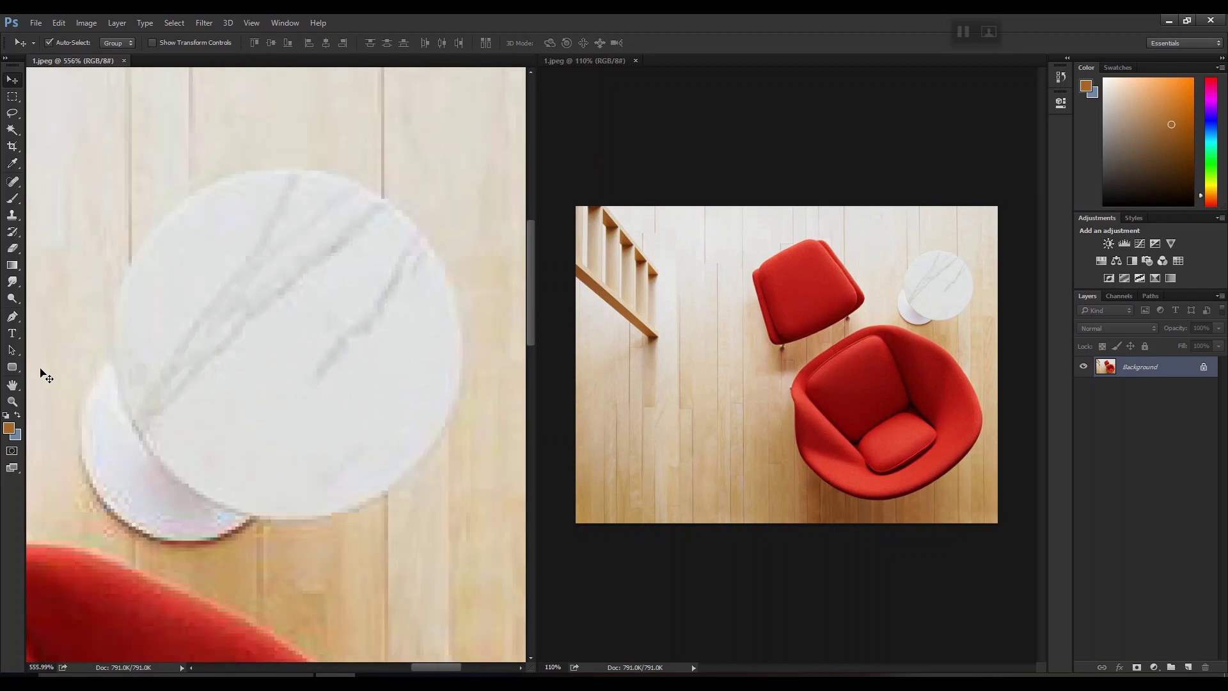
left_click(18, 331)
left_click(173, 317)
type("TA")
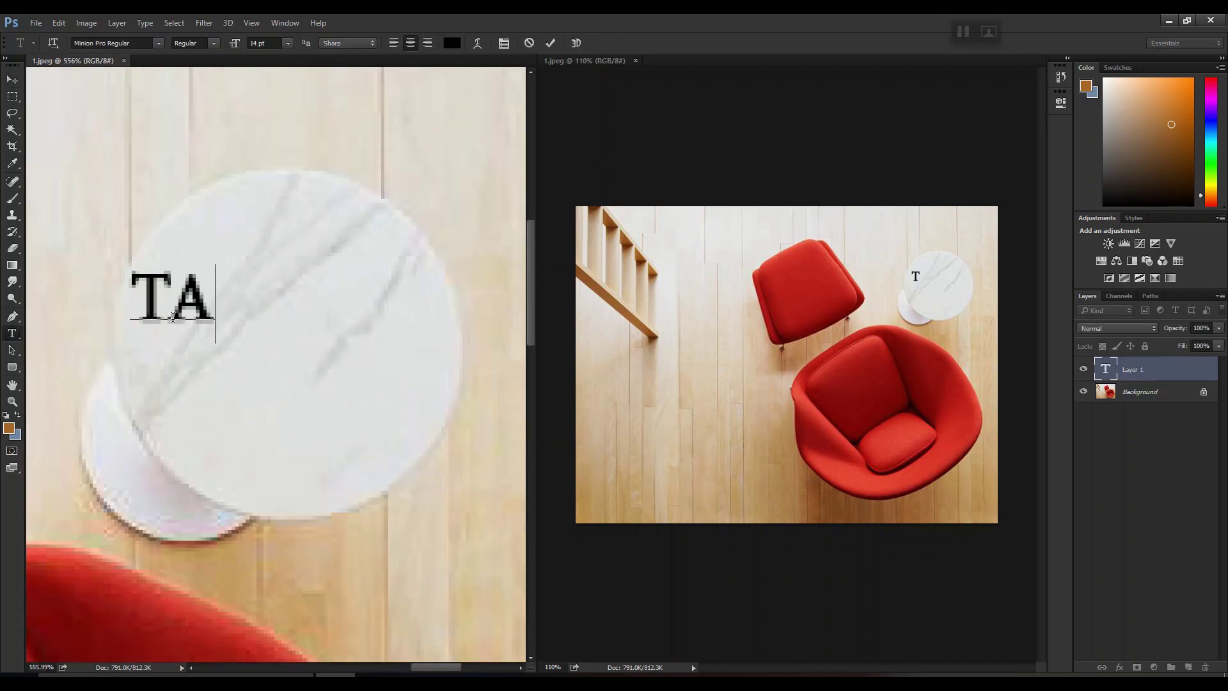
type("BLE")
left_click(12, 79)
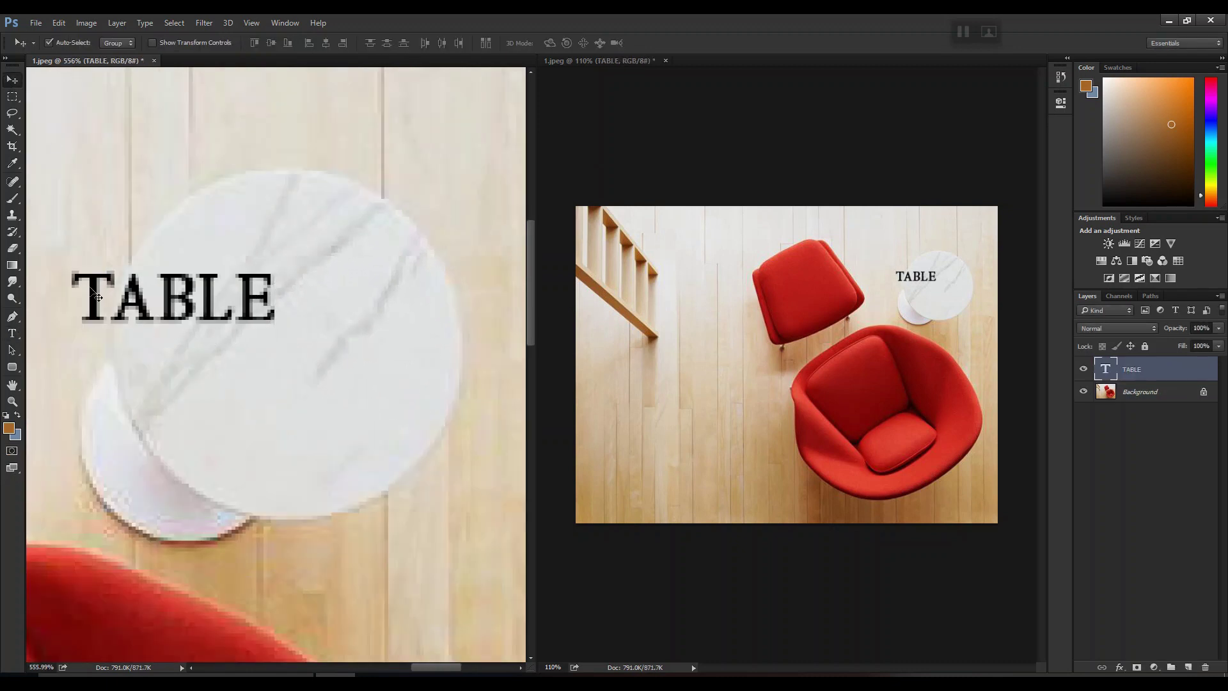
left_click_drag(111, 287, 206, 322)
scroll(241, 363, "up", 2)
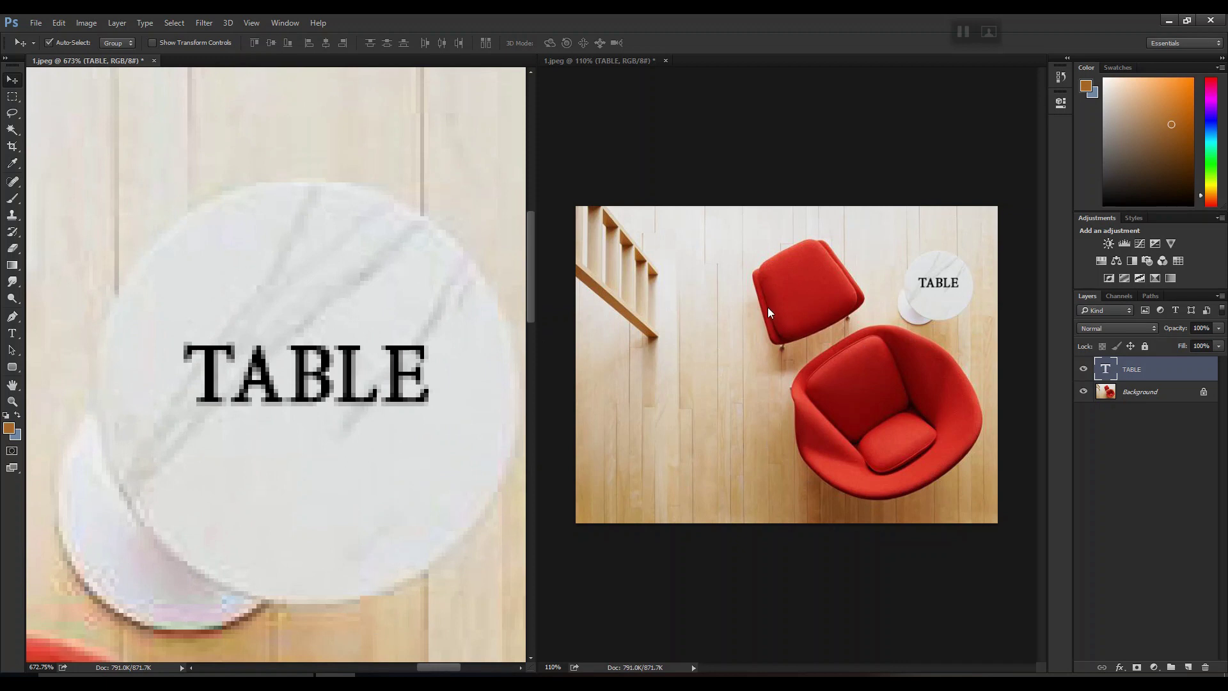
scroll(318, 320, "down", 3)
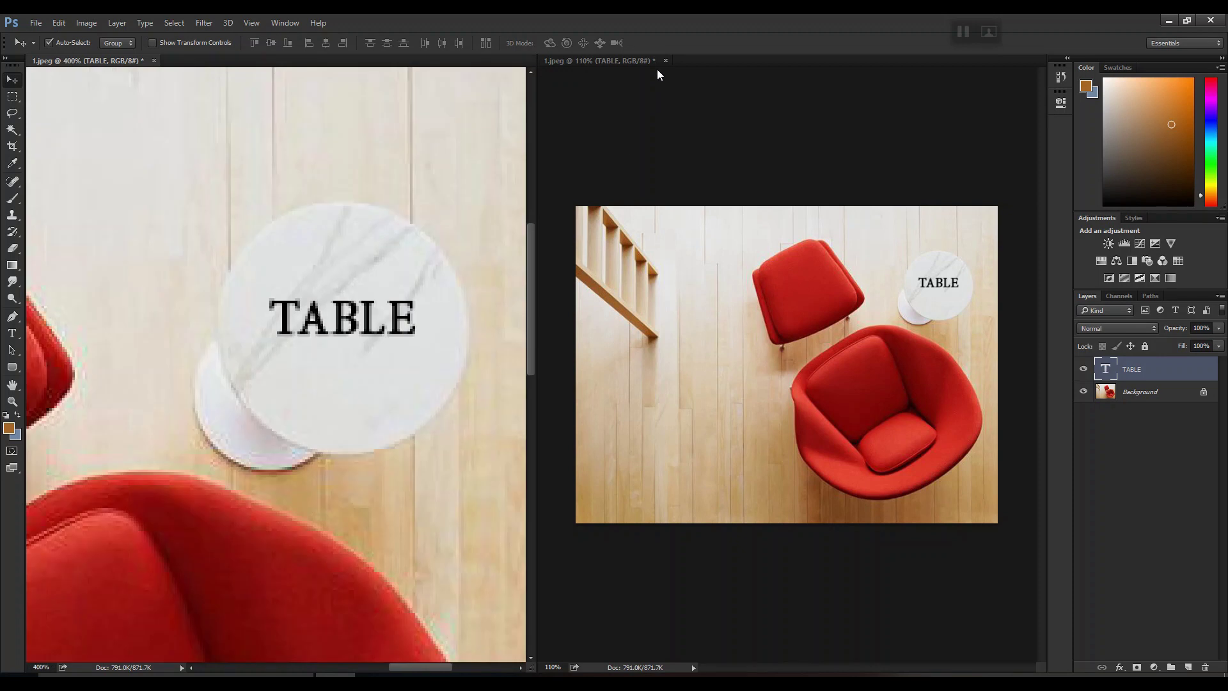
Consolidate both 1.jpeg views back into tabs
left_click(284, 22)
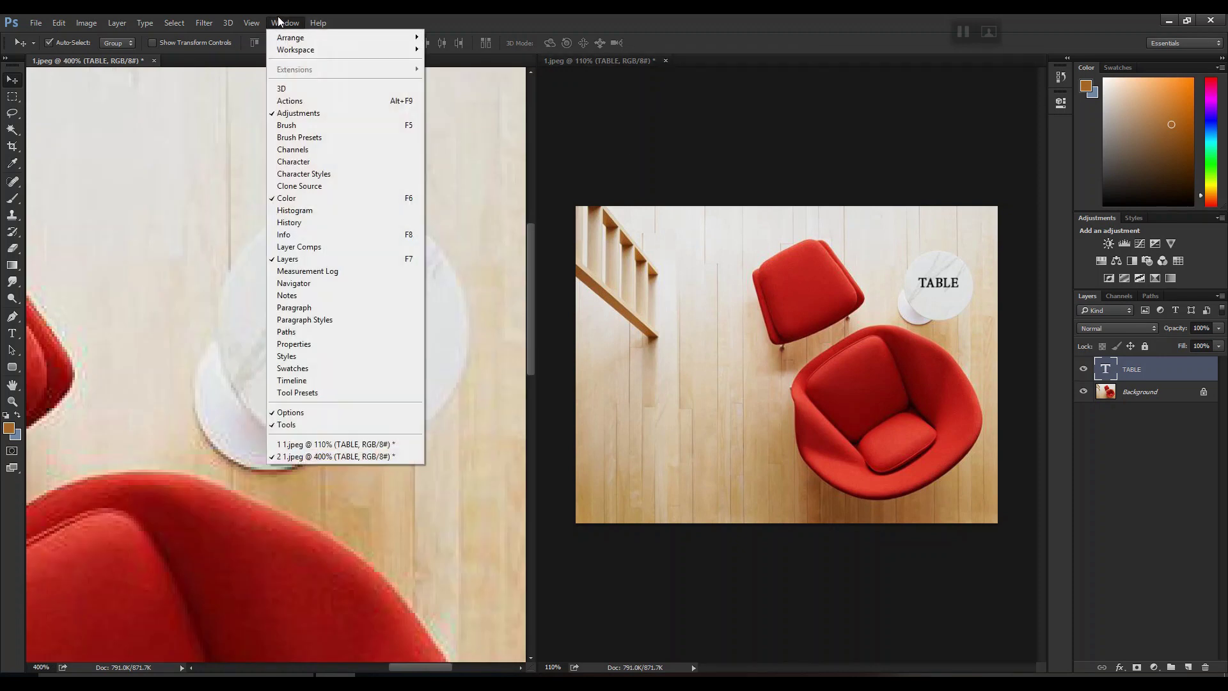
mouse_move(306, 37)
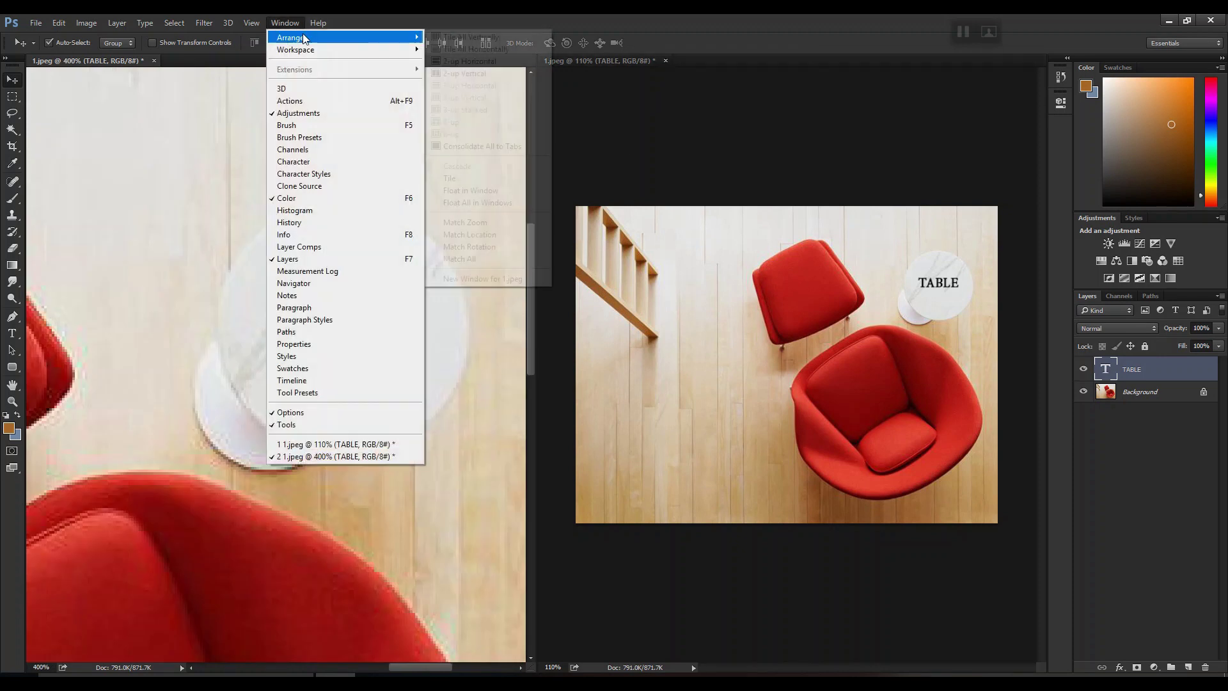
left_click(468, 148)
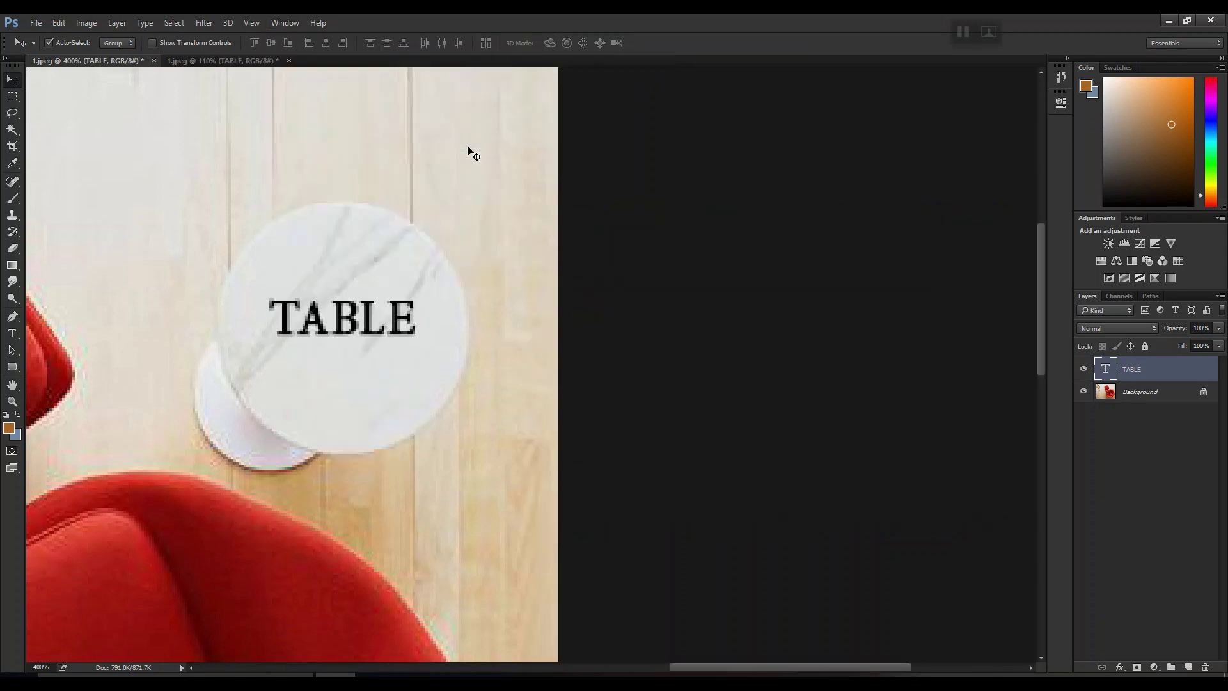
Zoom out and fit the whole chair photo on screen with Ctrl+0
key("ctrl+minus")
key("ctrl+minus")
key("ctrl+0")
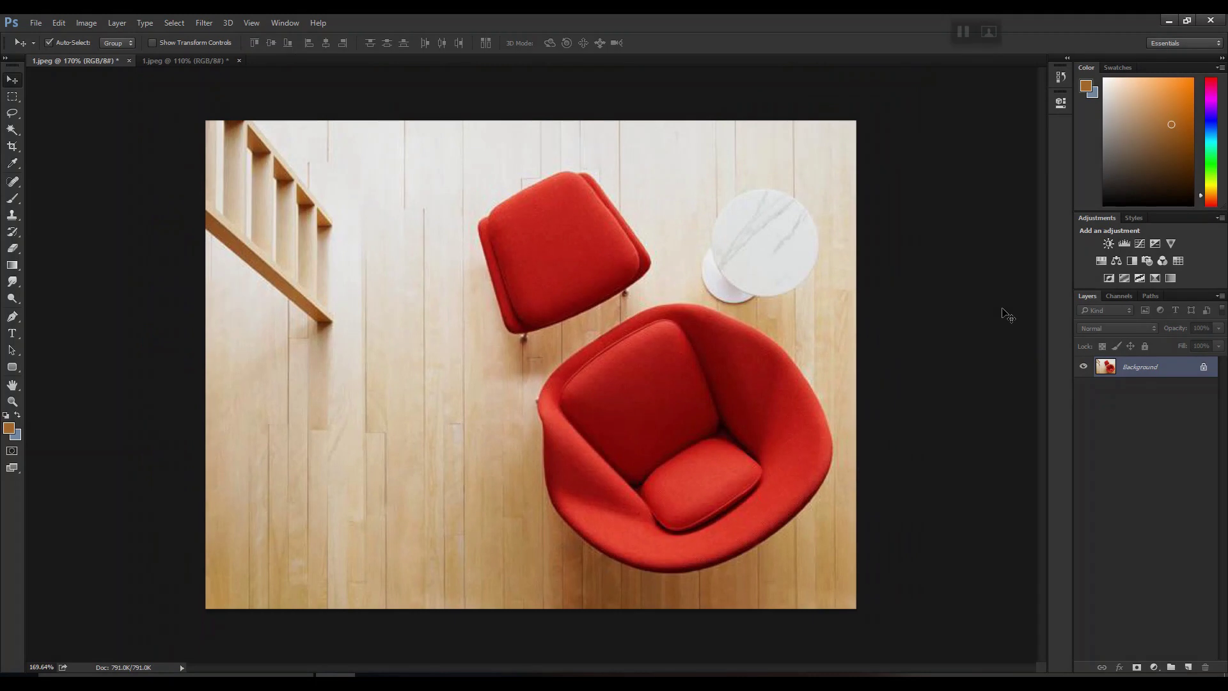
Eyedropper-sample several floor and chair colours, ending with the chair's red as foreground
left_click(12, 163)
left_click_drag(231, 210, 362, 193)
left_click(546, 262)
left_click(359, 440)
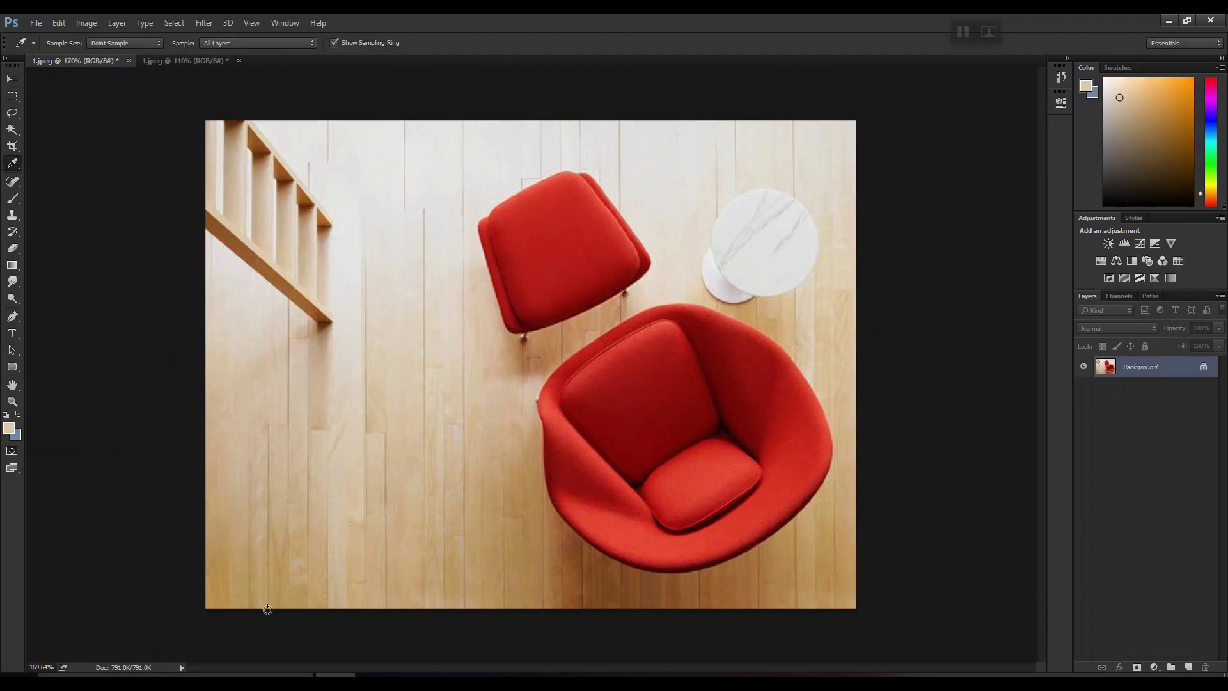
left_click(385, 561)
left_click(665, 469)
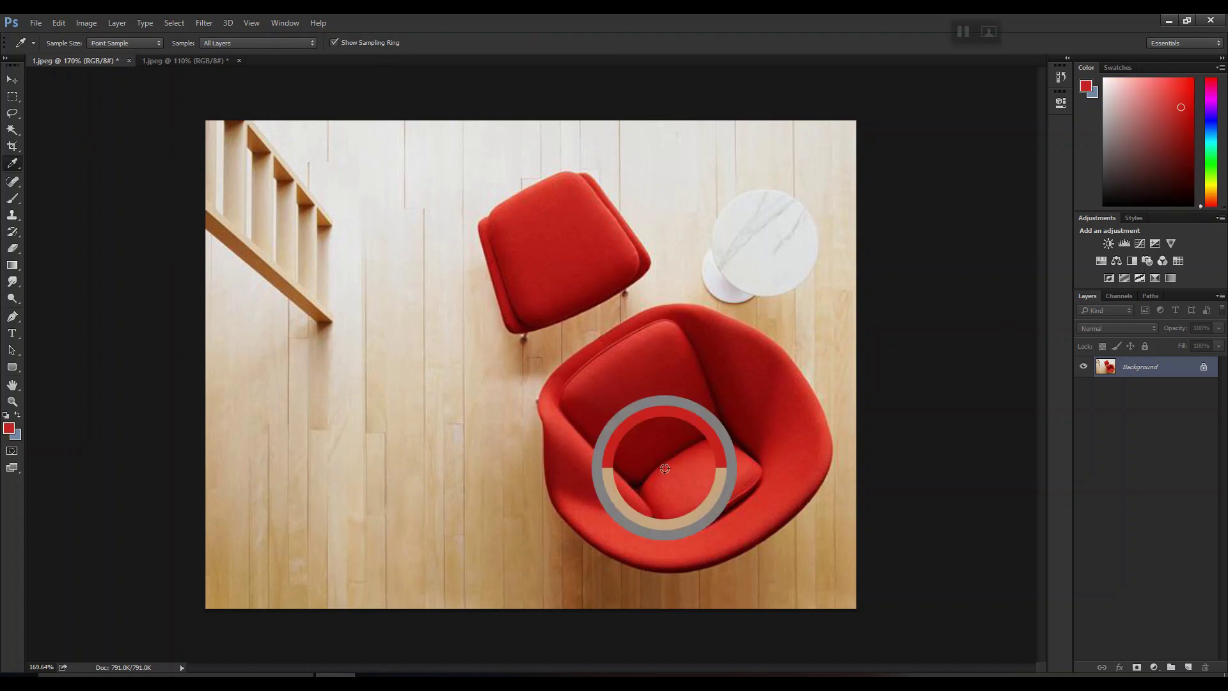
left_click(471, 202)
key("v")
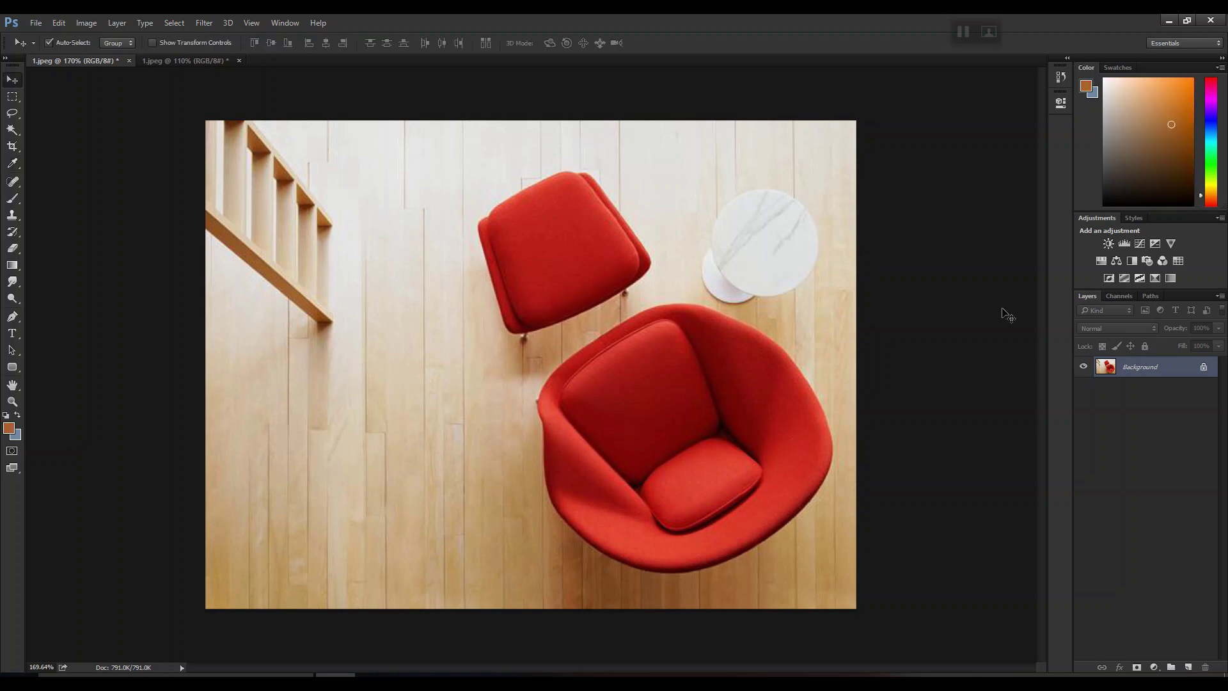
left_click(12, 163)
left_click(563, 243)
Restore the Photoshop window and place it beside the Pinterest colour palette
double_click(730, 26)
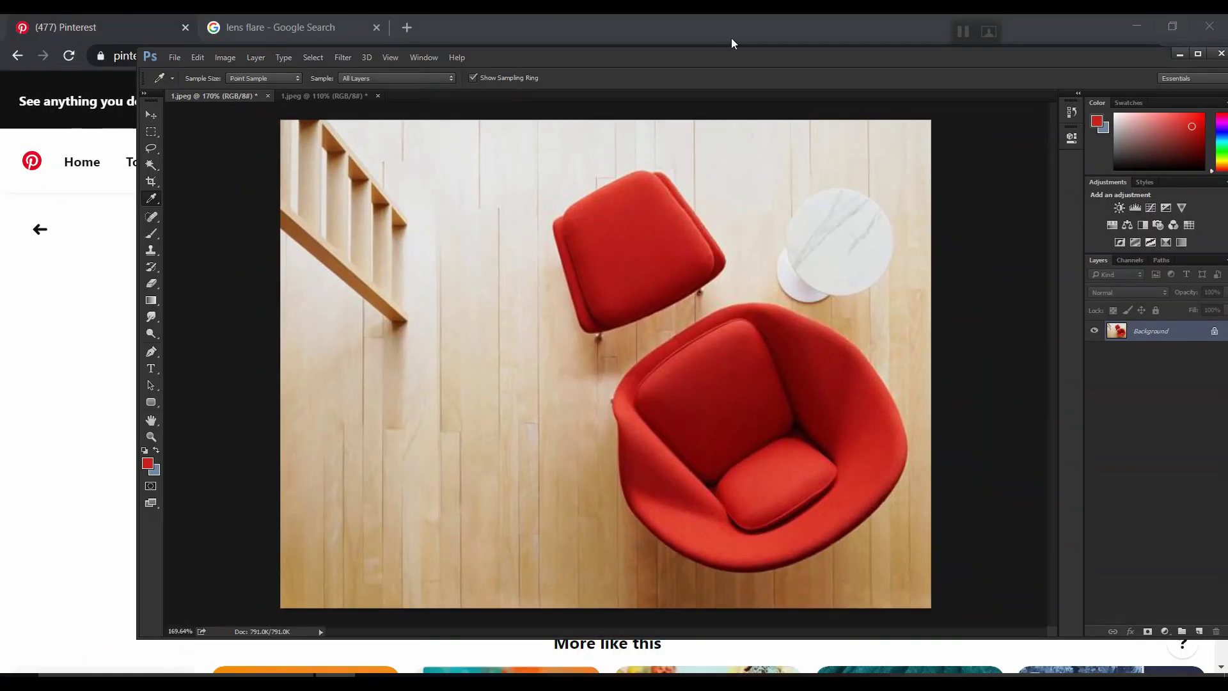
left_click_drag(677, 58, 1103, 73)
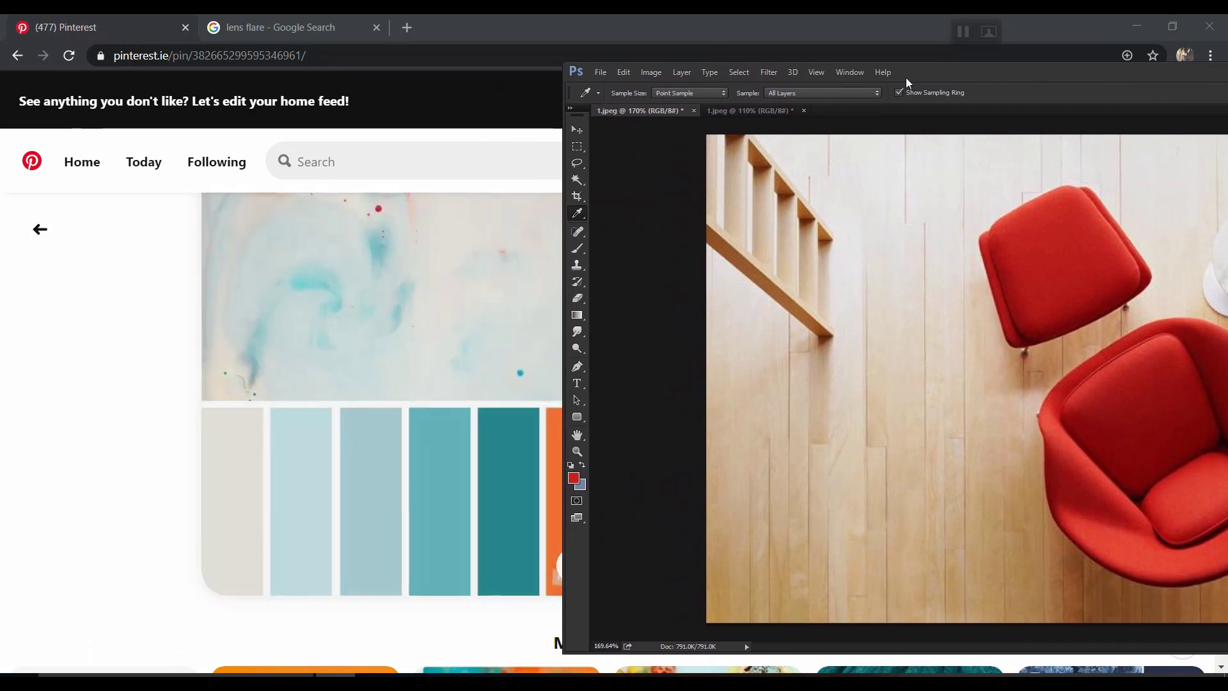
left_click_drag(936, 76, 1018, 74)
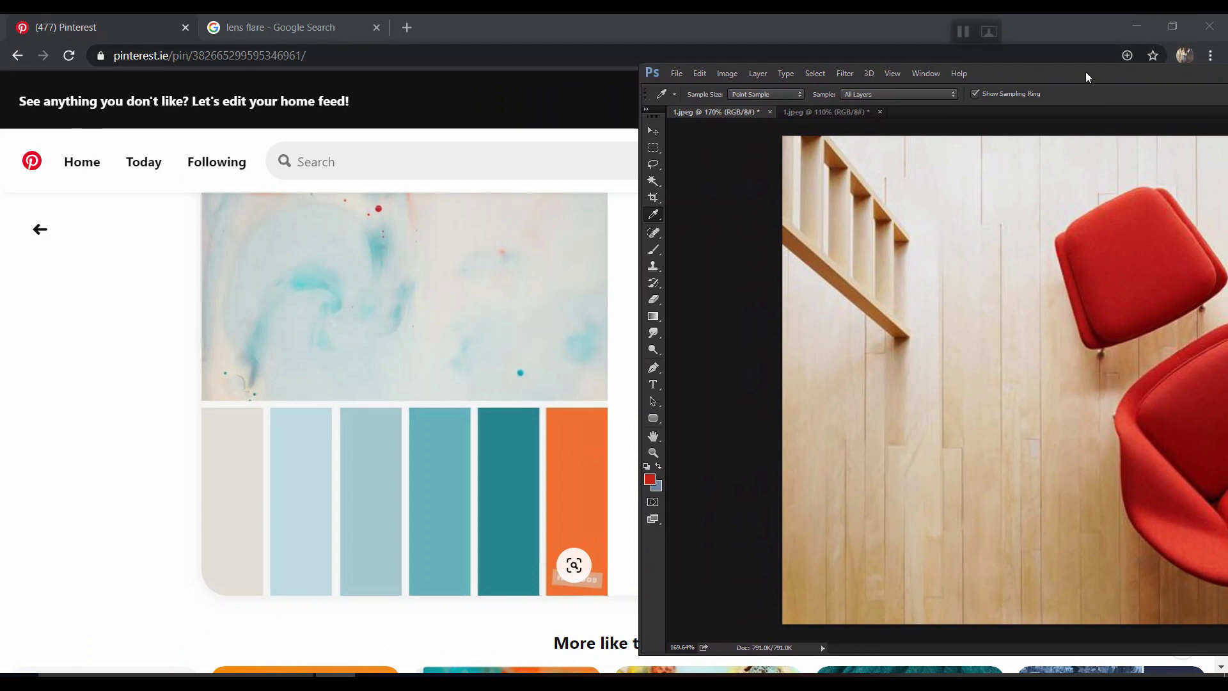
left_click_drag(1051, 73, 1117, 94)
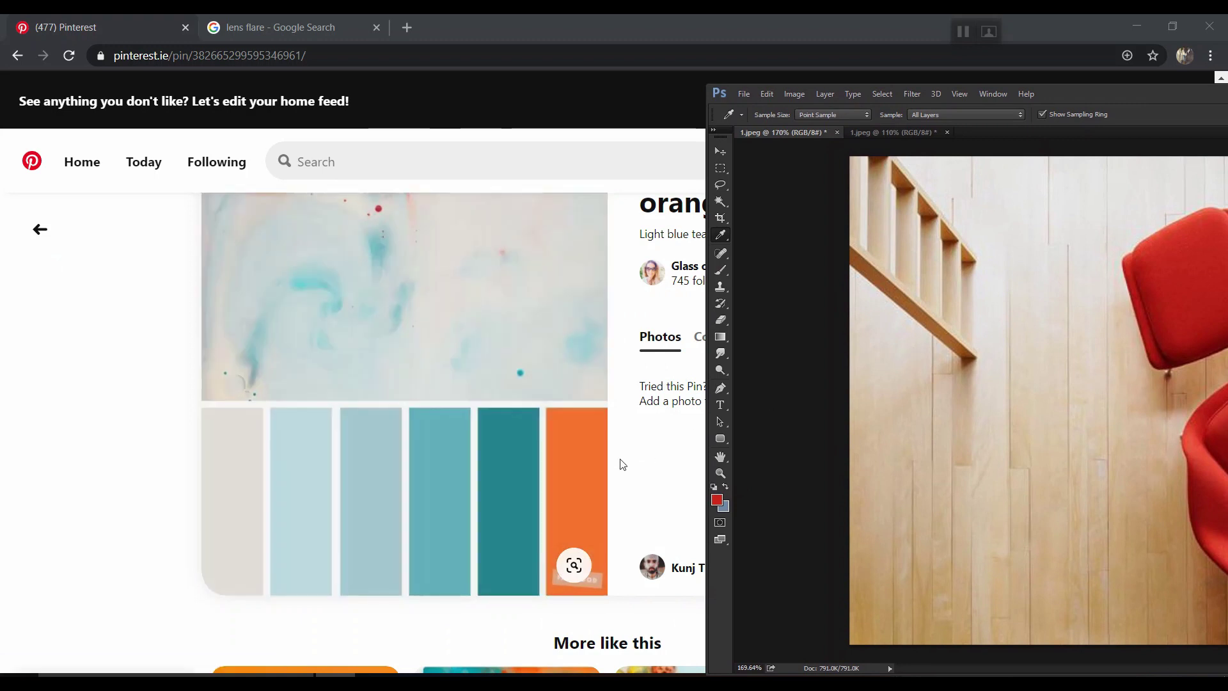
Sample the Pinterest palette's orange swatch as foreground colour, then maximize Photoshop
right_click(725, 235)
left_click(767, 234)
left_click(911, 351)
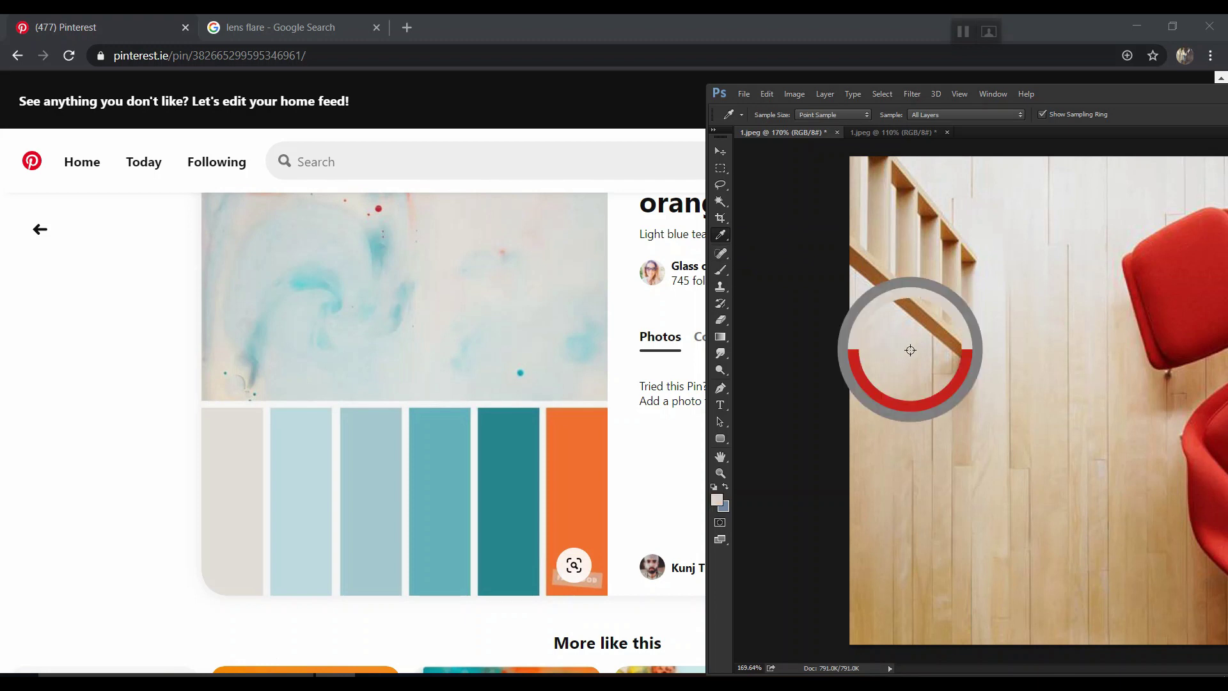
left_click_drag(909, 349, 593, 498)
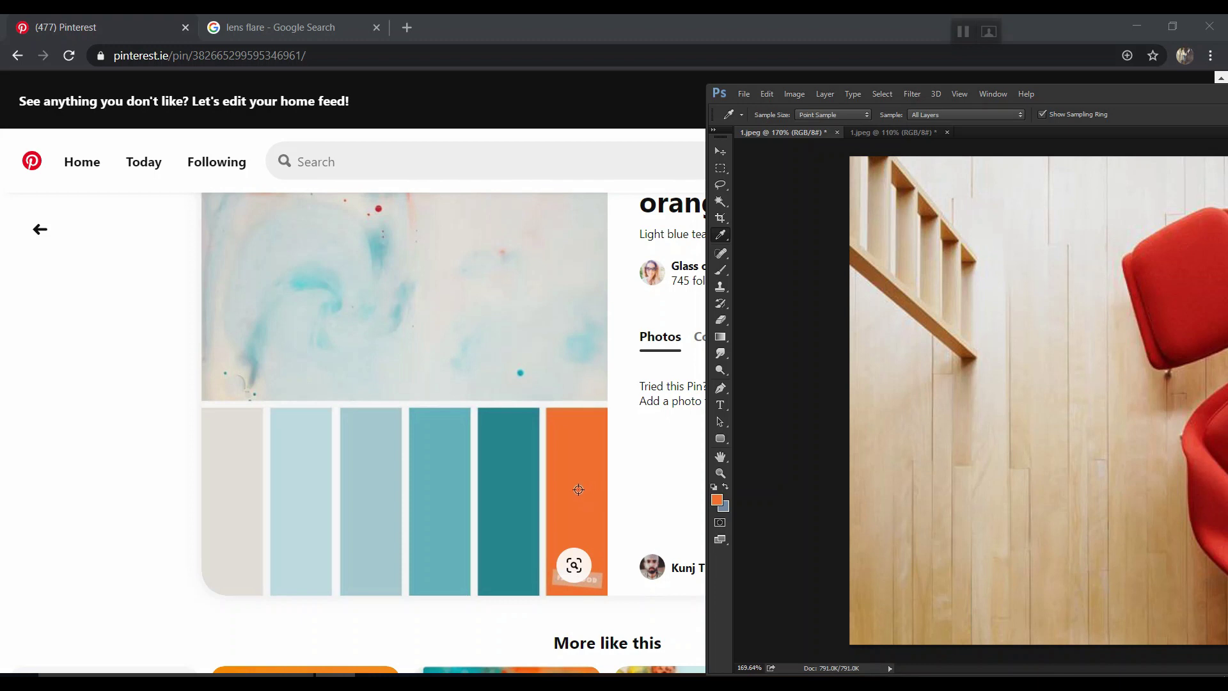
left_click_drag(578, 490, 250, 360)
left_click_drag(413, 331, 573, 455)
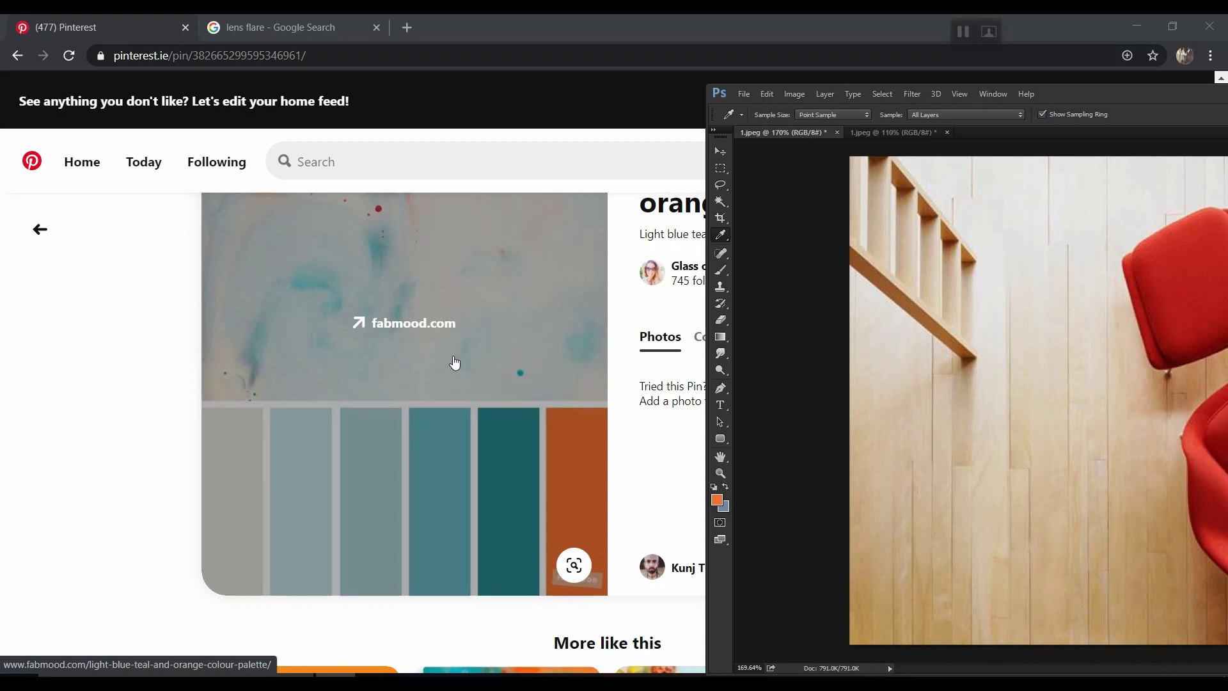
double_click(1078, 99)
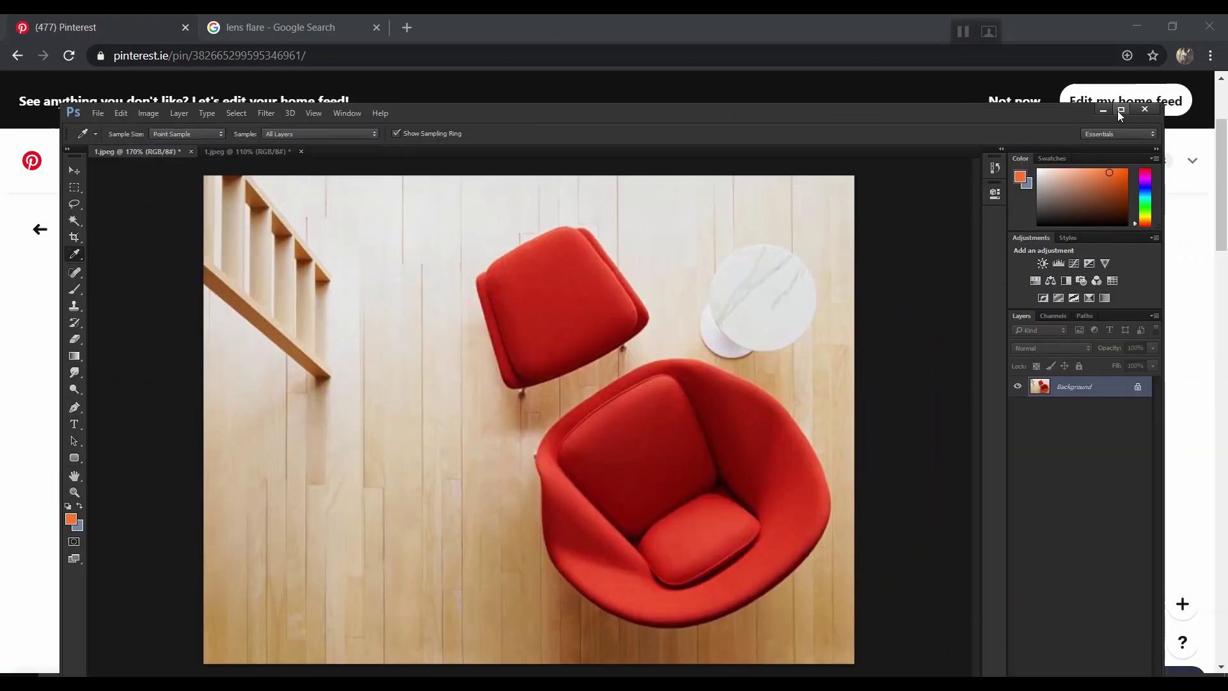
left_click(1120, 110)
Test-paint orange on the floor with the Brush, then undo the strokes
key("b")
left_click(415, 291)
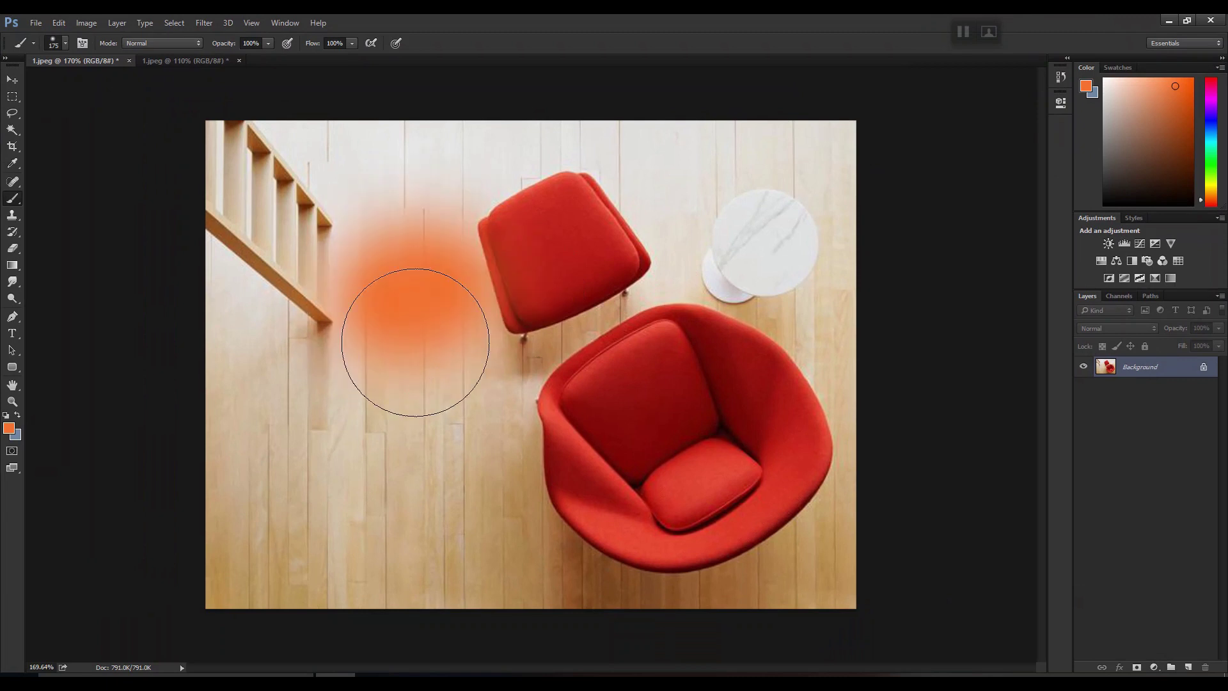
mouse_move(416, 342)
left_mouse_down()
mouse_move(551, 234)
mouse_move(377, 303)
mouse_move(584, 356)
left_mouse_up()
key("ctrl+z")
Sample the leather chair's tan from the Photos viewer, test-paint it, then undo
left_click(13, 165)
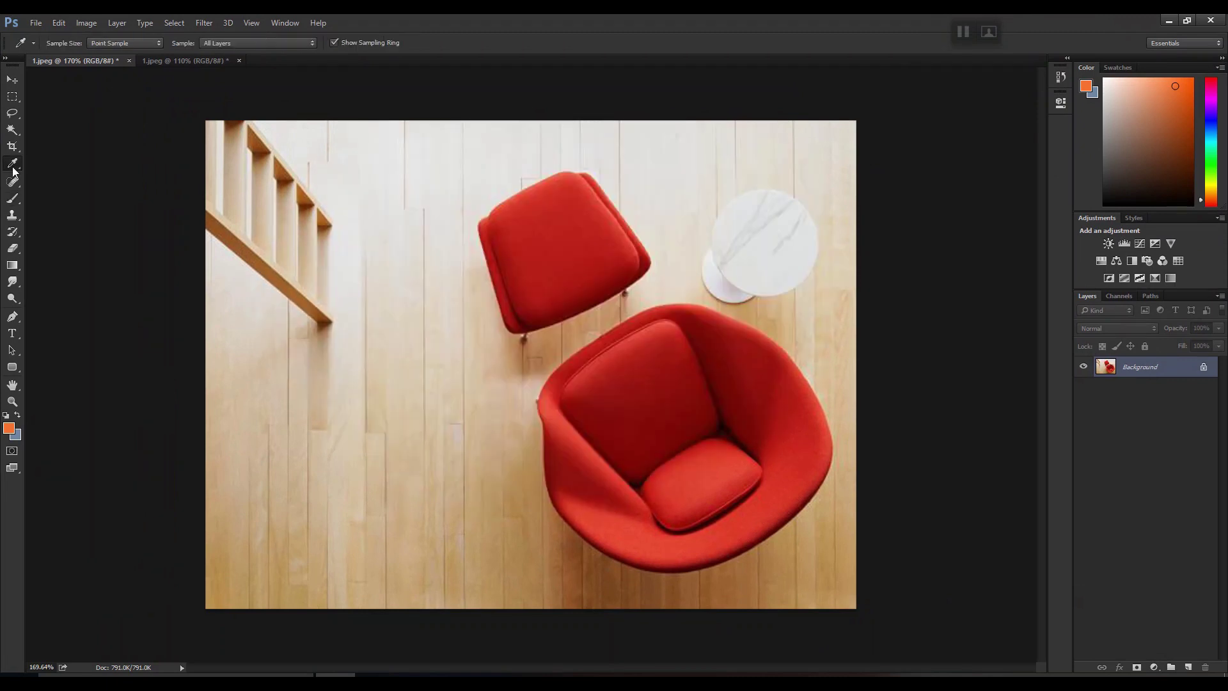
left_click(1187, 21)
left_click_drag(689, 114, 317, 66)
left_click_drag(352, 345, 986, 353)
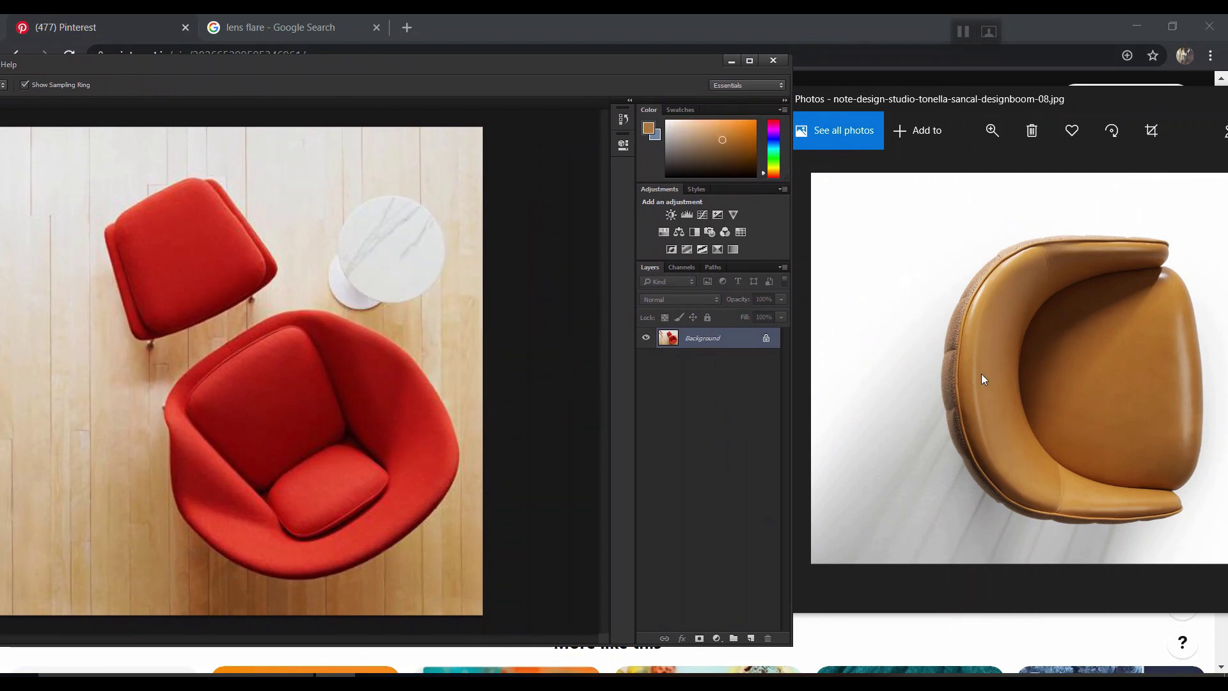
left_click(750, 62)
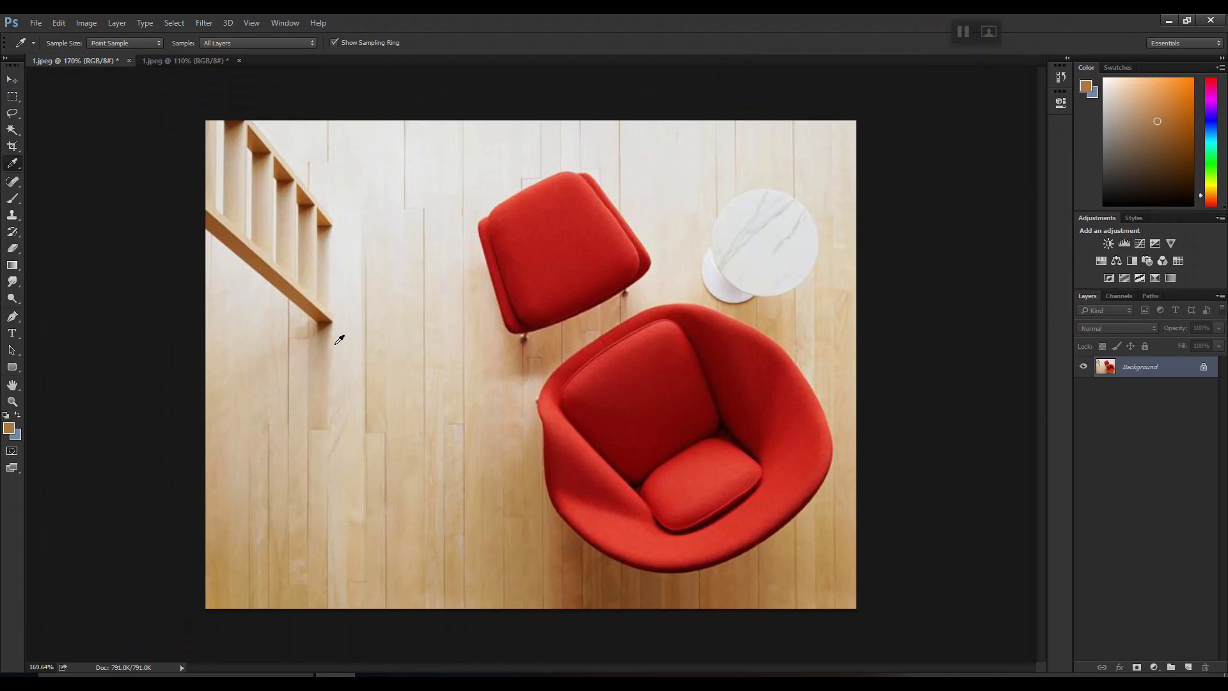
key("b")
mouse_move(575, 274)
left_mouse_down()
mouse_move(608, 241)
mouse_move(797, 164)
mouse_move(866, 283)
left_mouse_up()
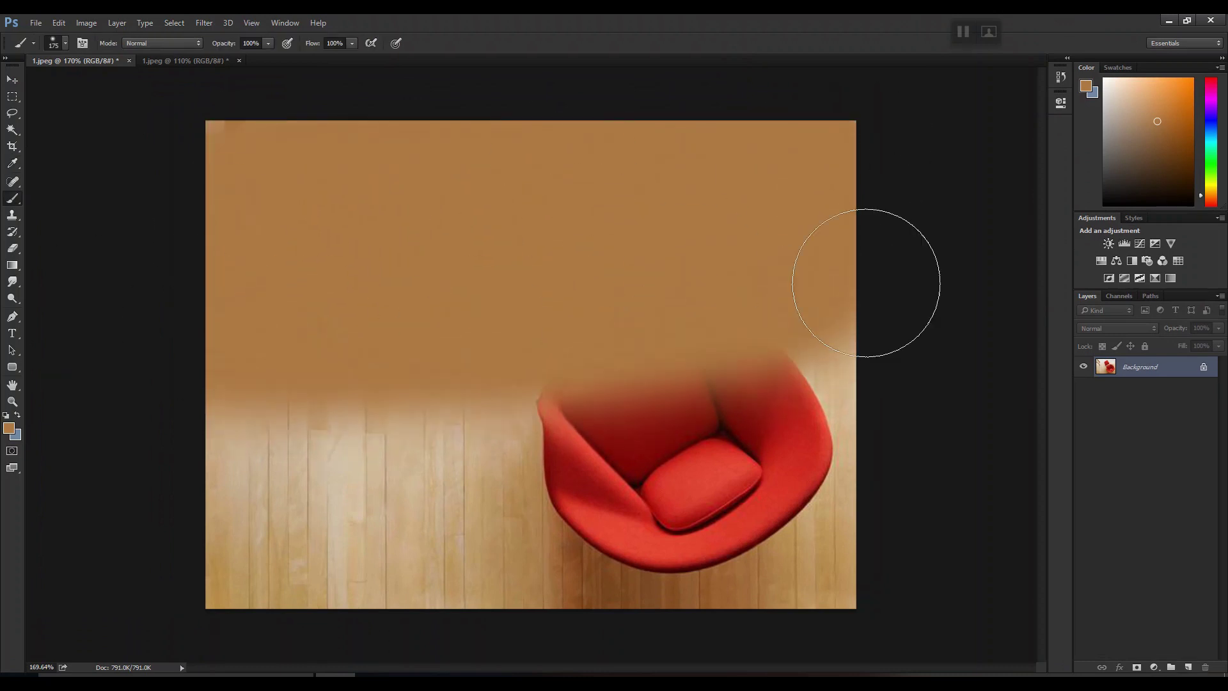
key("ctrl+z")
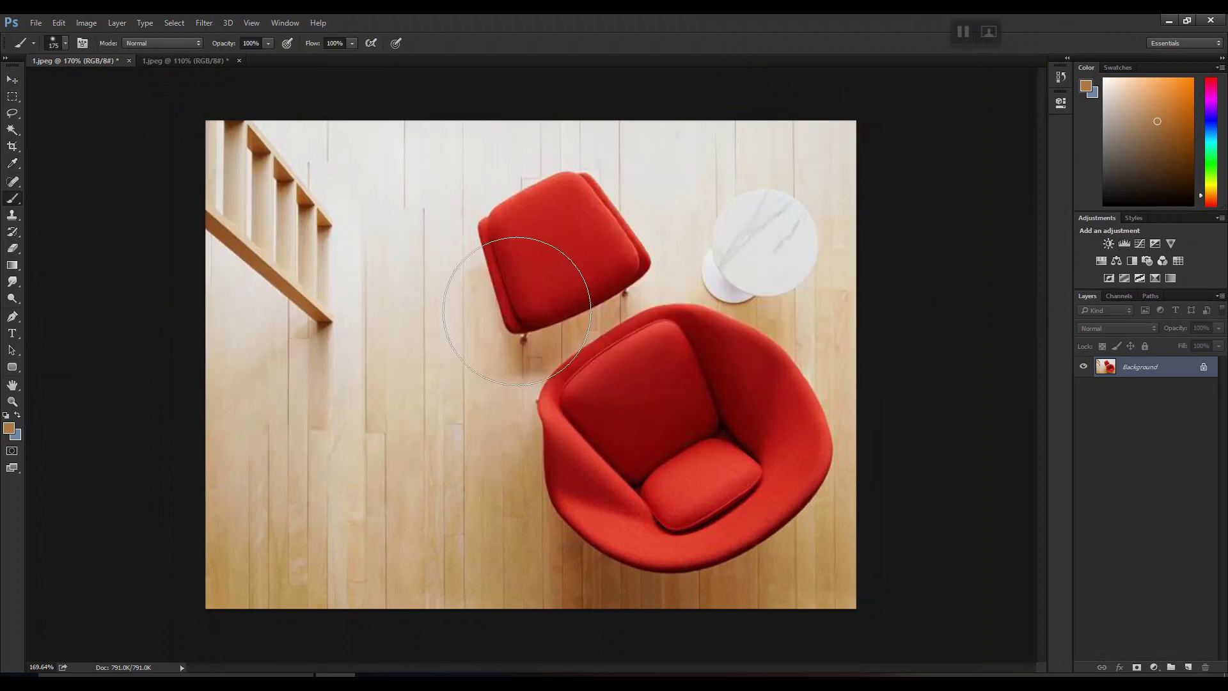
left_click(12, 80)
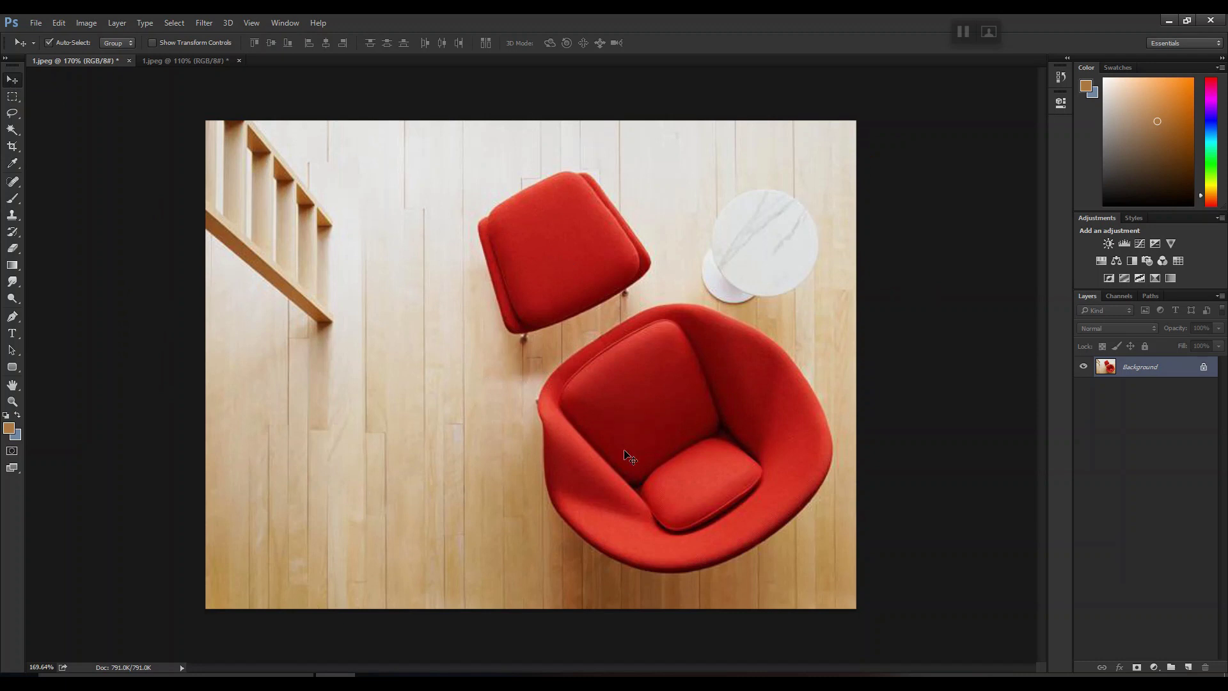
scroll(630, 458, "up", 2)
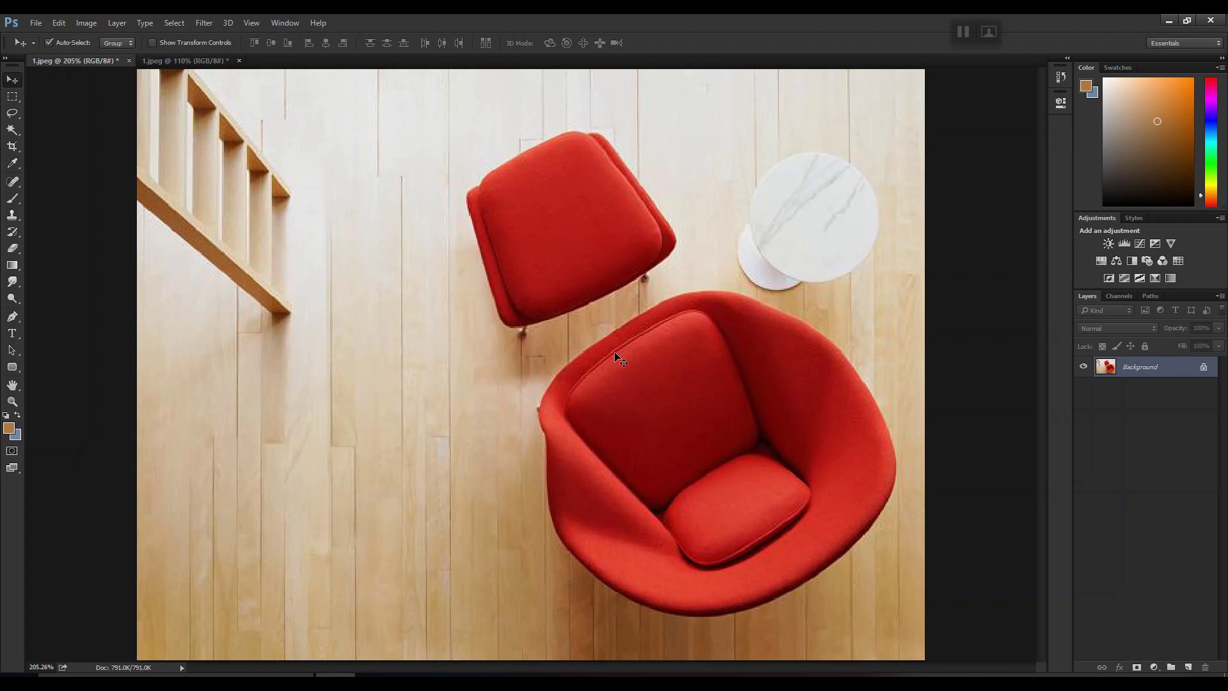
scroll(615, 356, "down", 2)
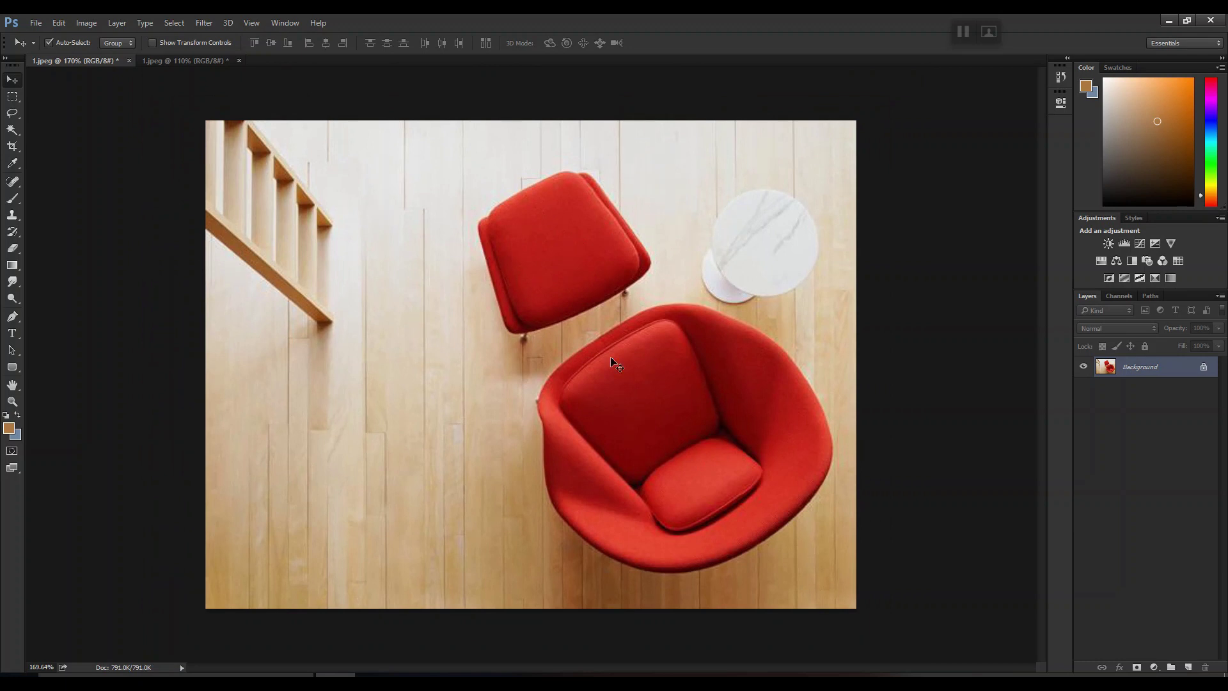
left_click(13, 113)
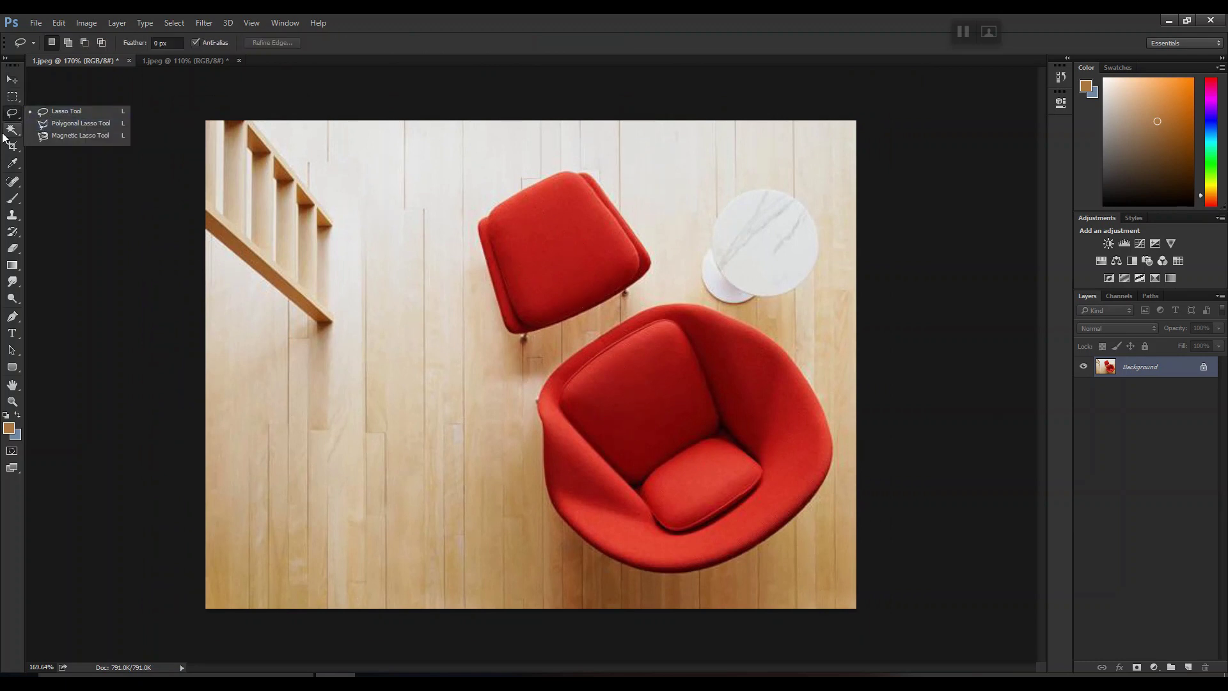
Quick-select the large red armchair and add the small red chair
left_click(13, 129)
left_click(49, 130)
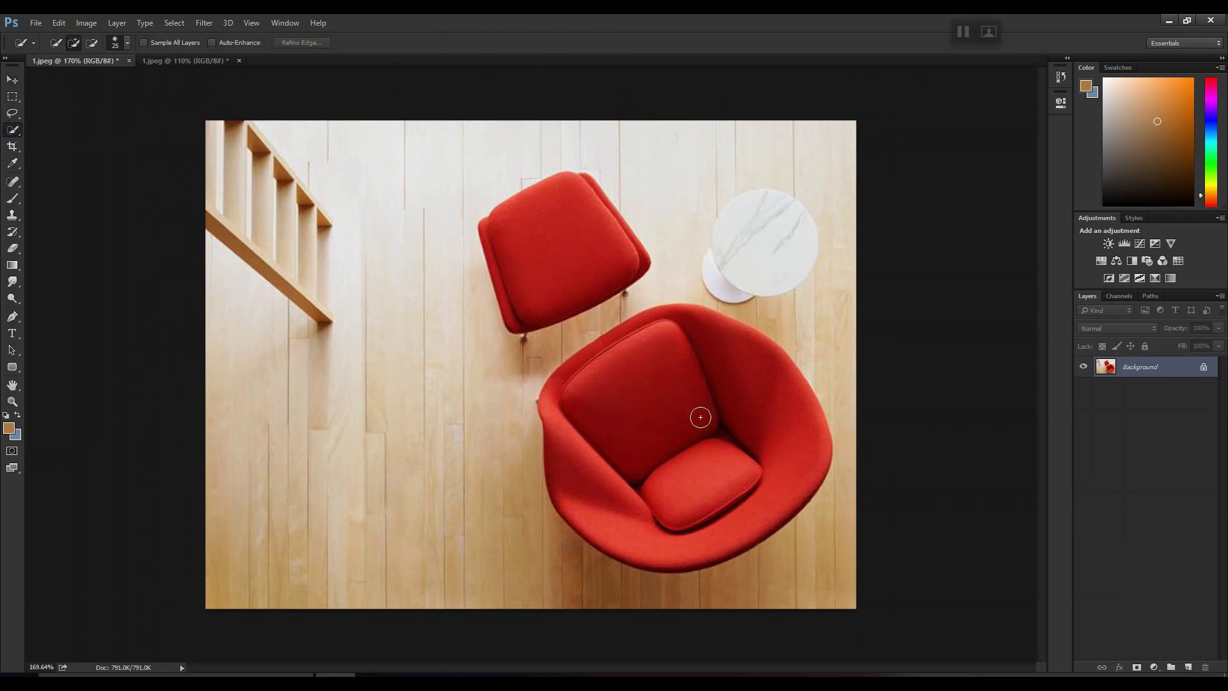
mouse_move(700, 417)
left_mouse_down()
mouse_move(681, 401)
mouse_move(645, 488)
mouse_move(729, 455)
mouse_move(687, 370)
left_mouse_up()
scroll(682, 405, "up", 2)
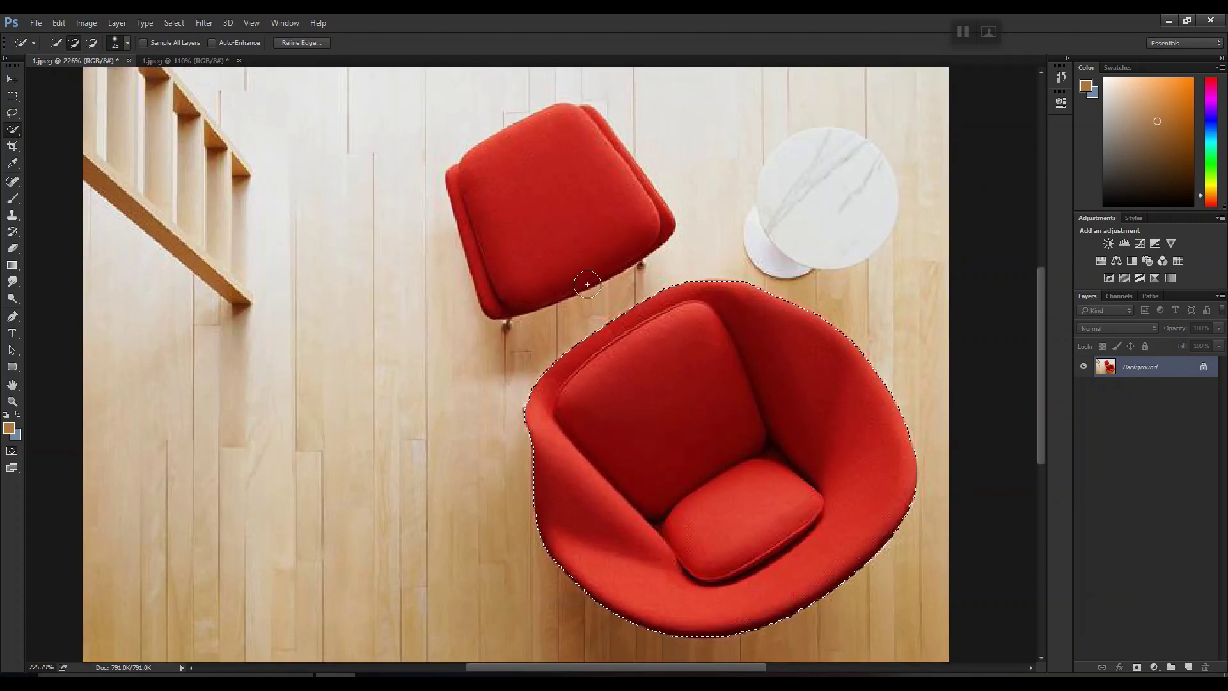
left_click_drag(561, 243, 533, 161)
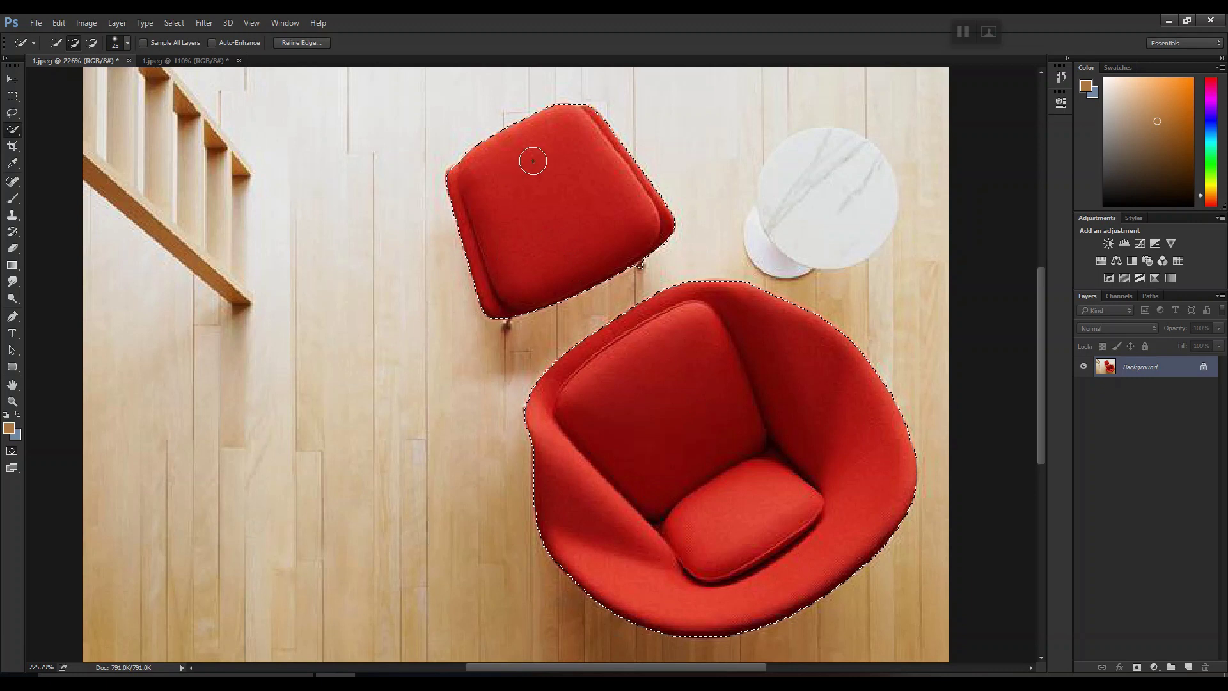
Add a new layer group, Group 1, masked to the chair selection
scroll(467, 224, "down", 3)
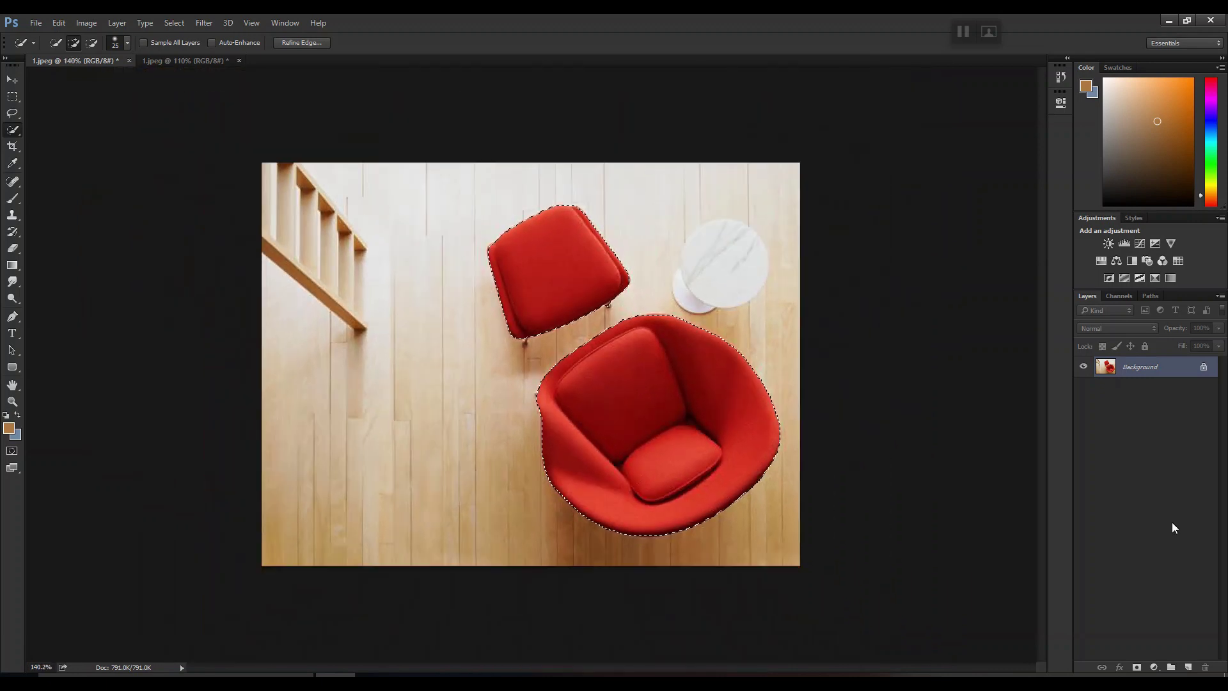
left_click(1170, 667)
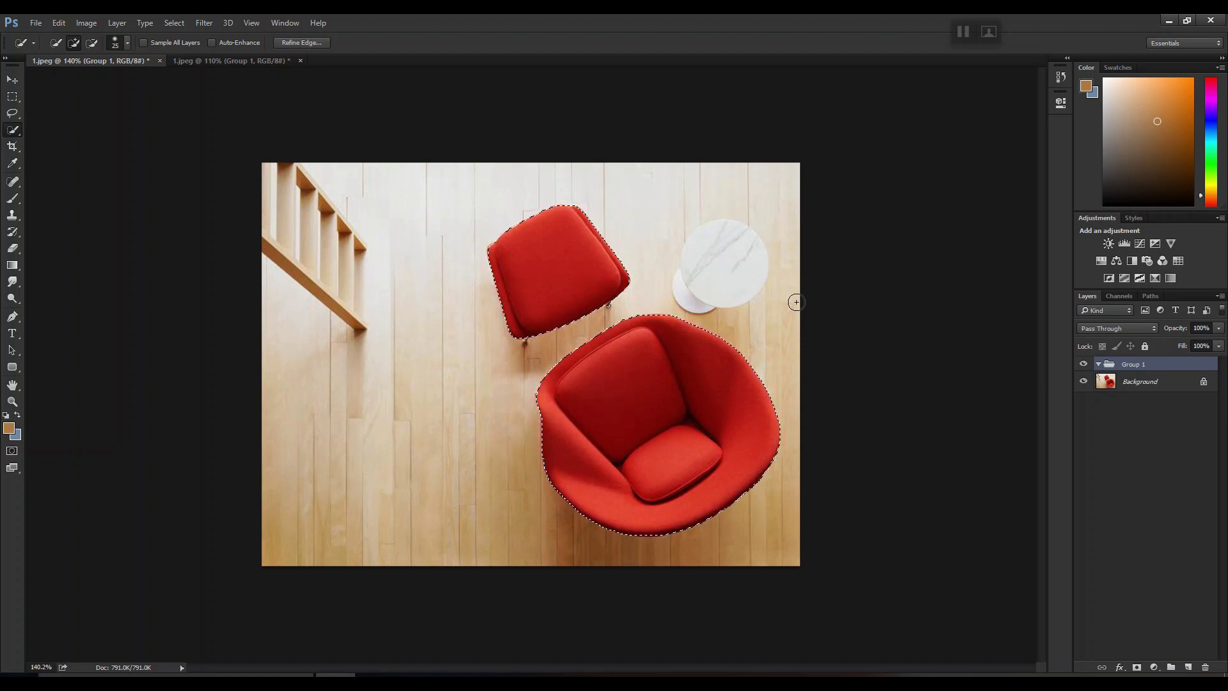
left_click(1133, 668)
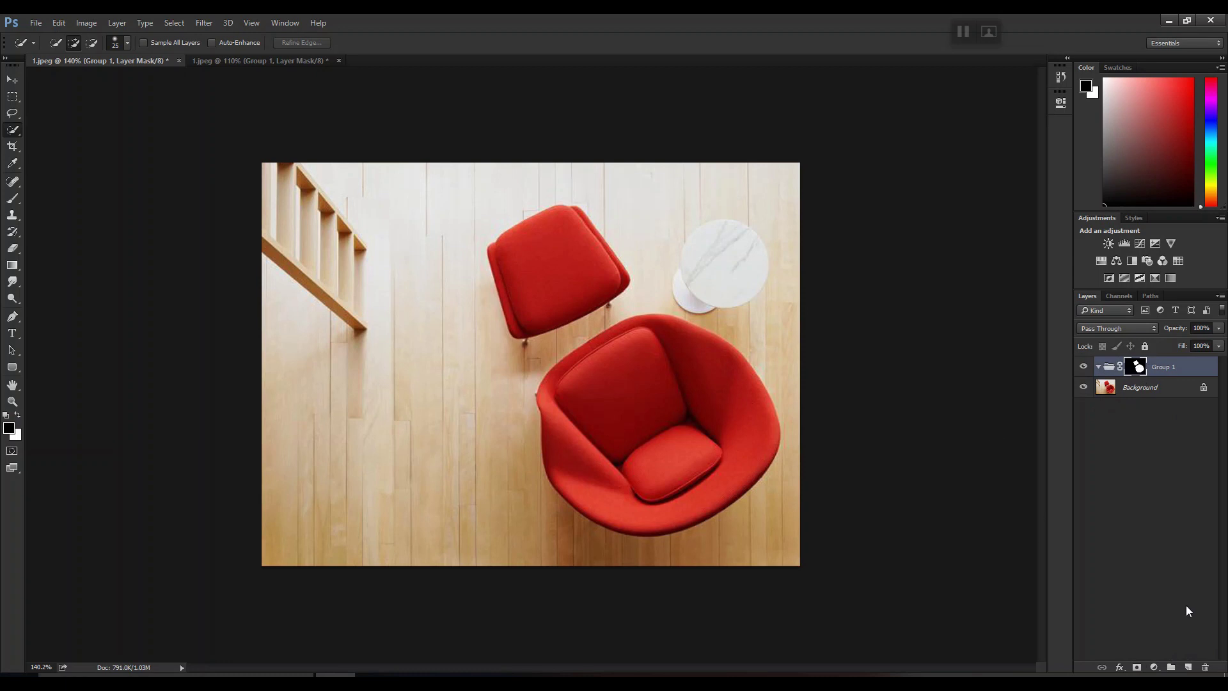
Add a bright green Solid Color fill layer over the chairs inside Group 1
left_click(1153, 667)
left_click(1183, 441)
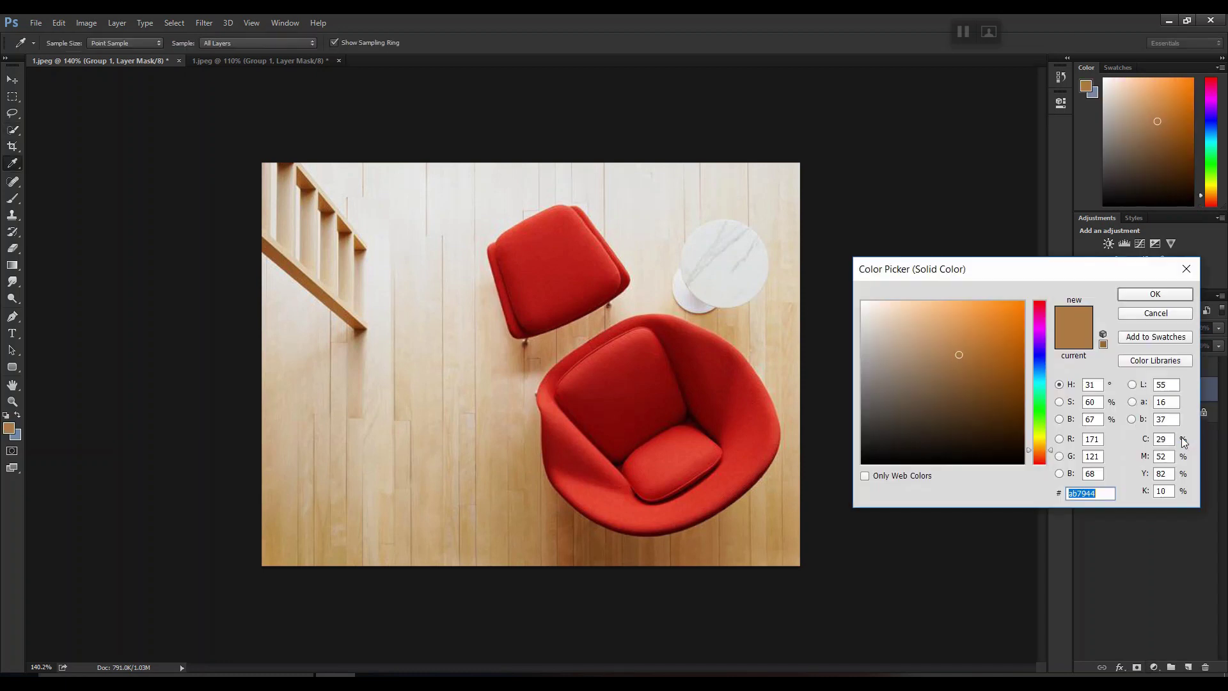
left_click(1039, 418)
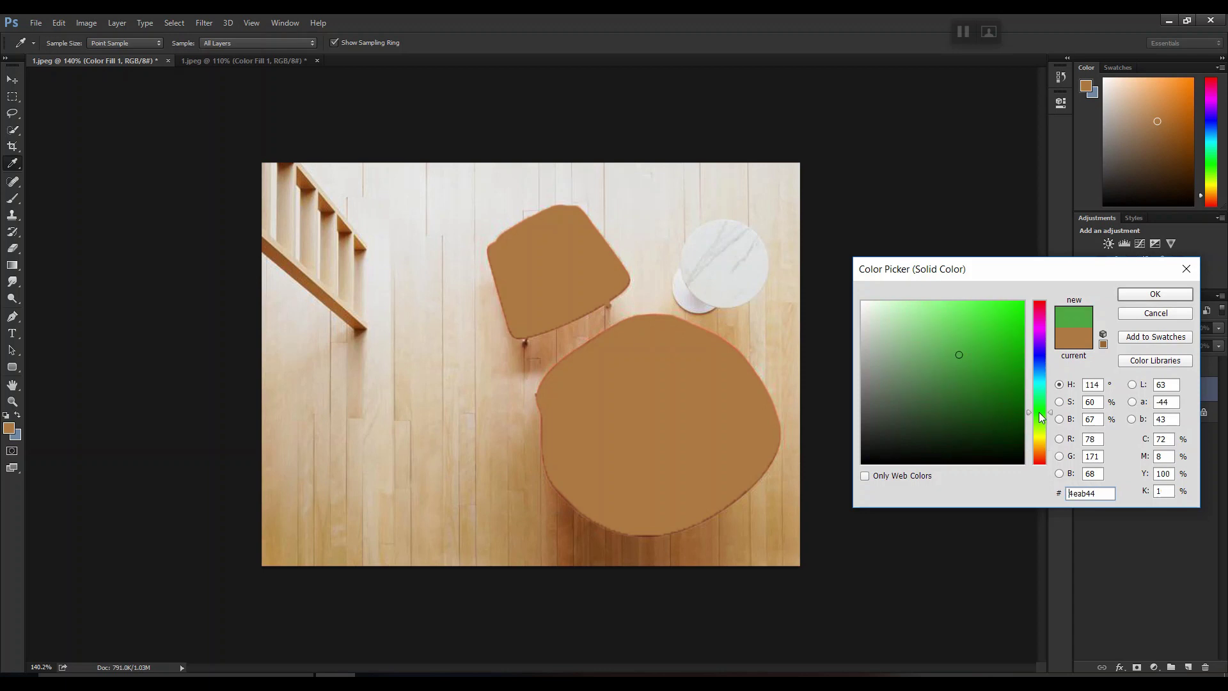
left_click(1007, 326)
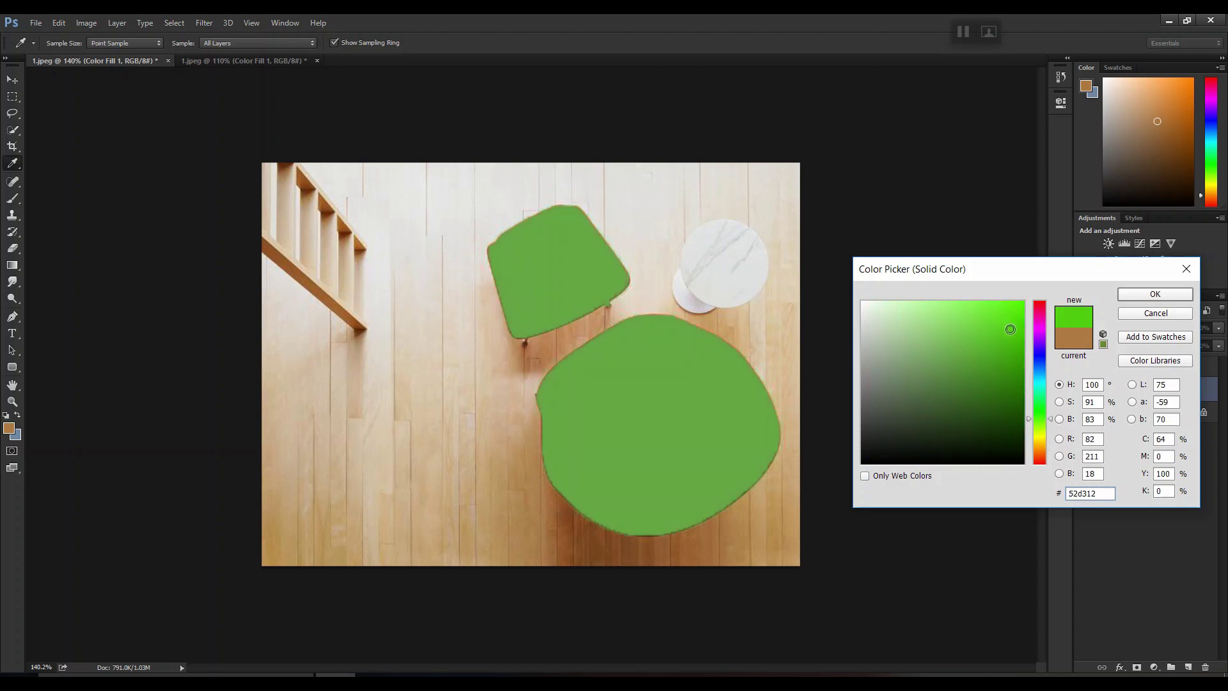
left_click(1145, 296)
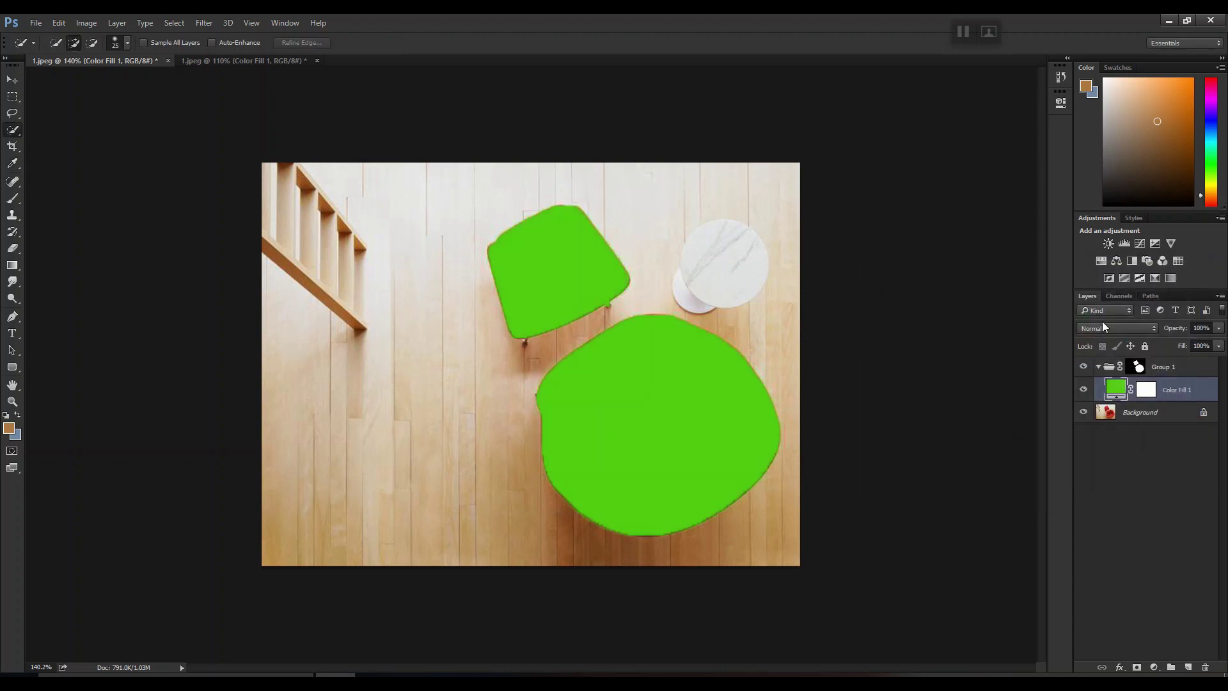
Set Color Fill 1's blend mode to Color and zoom to inspect the green chairs
left_click(1119, 328)
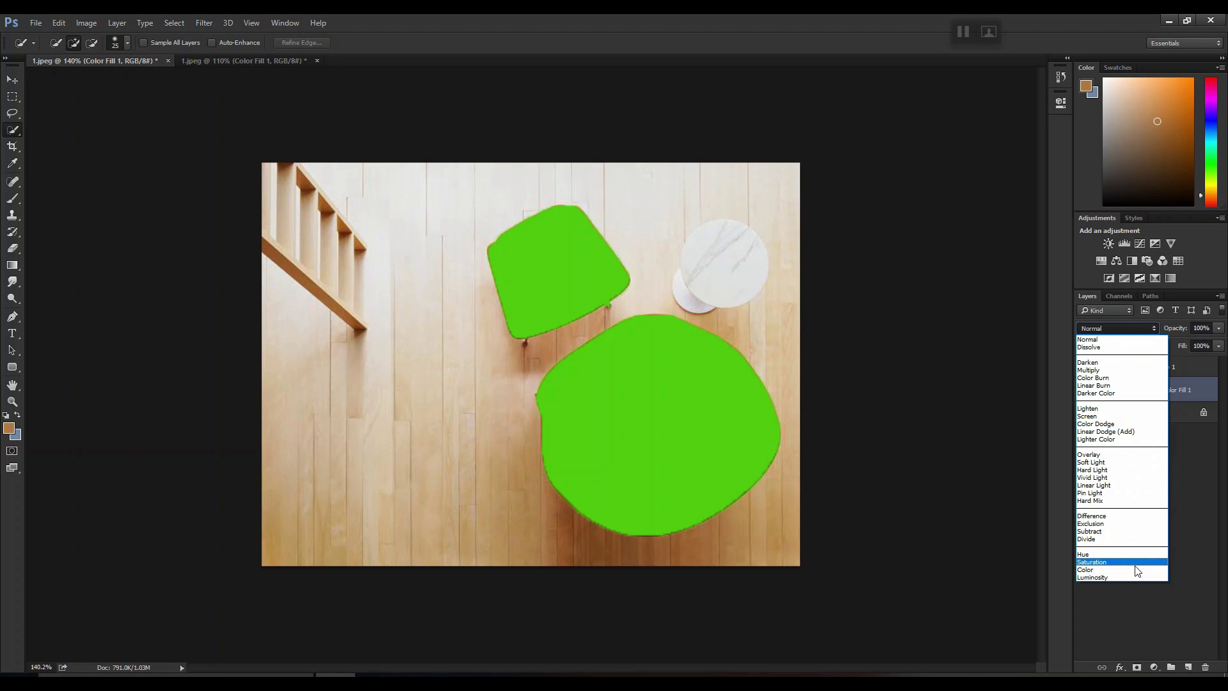
left_click(1085, 570)
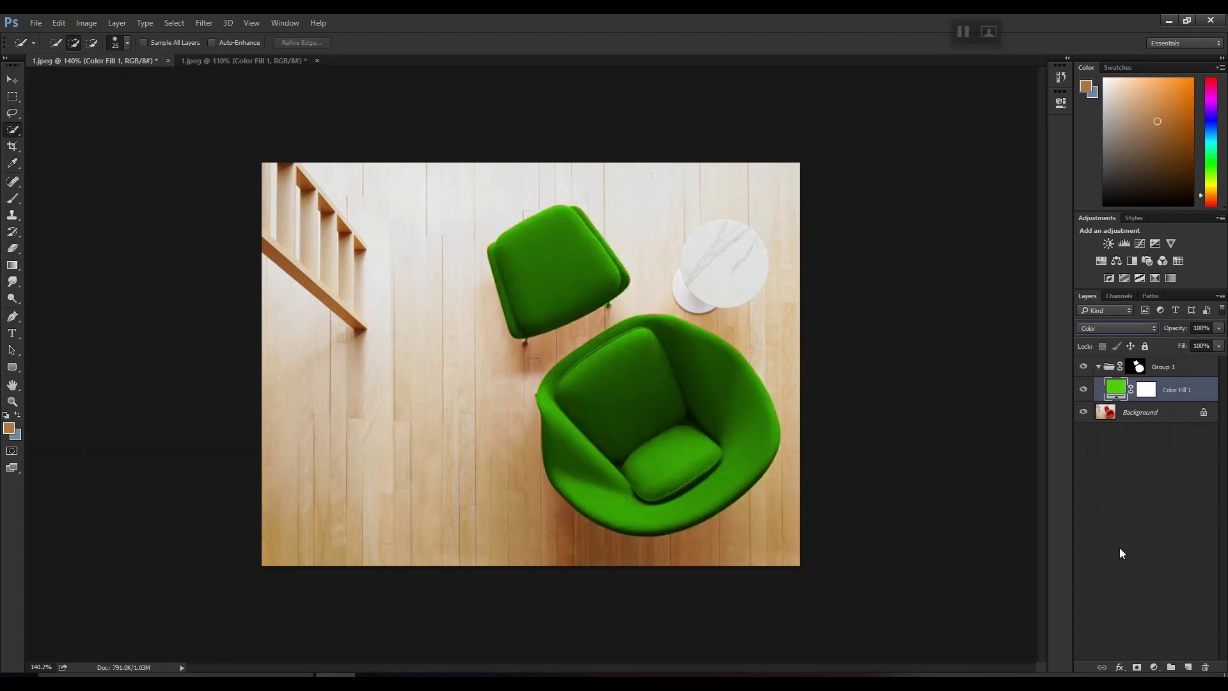
key("v")
scroll(568, 380, "up", 5)
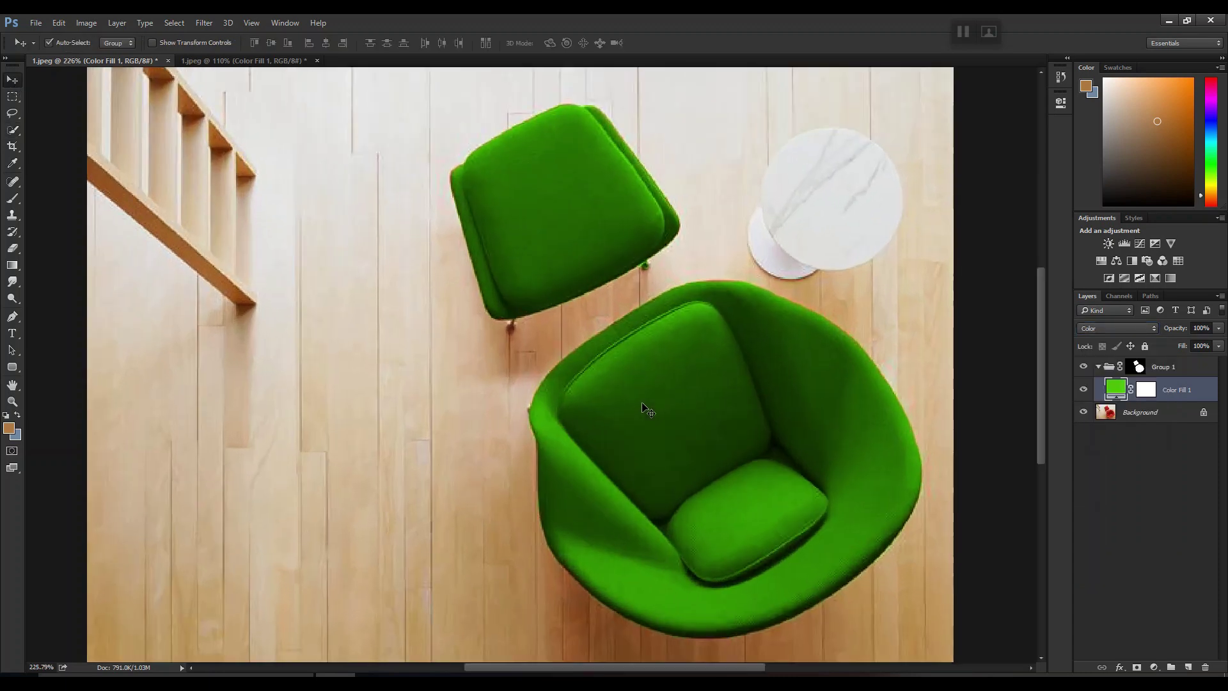
scroll(574, 243, "down", 4)
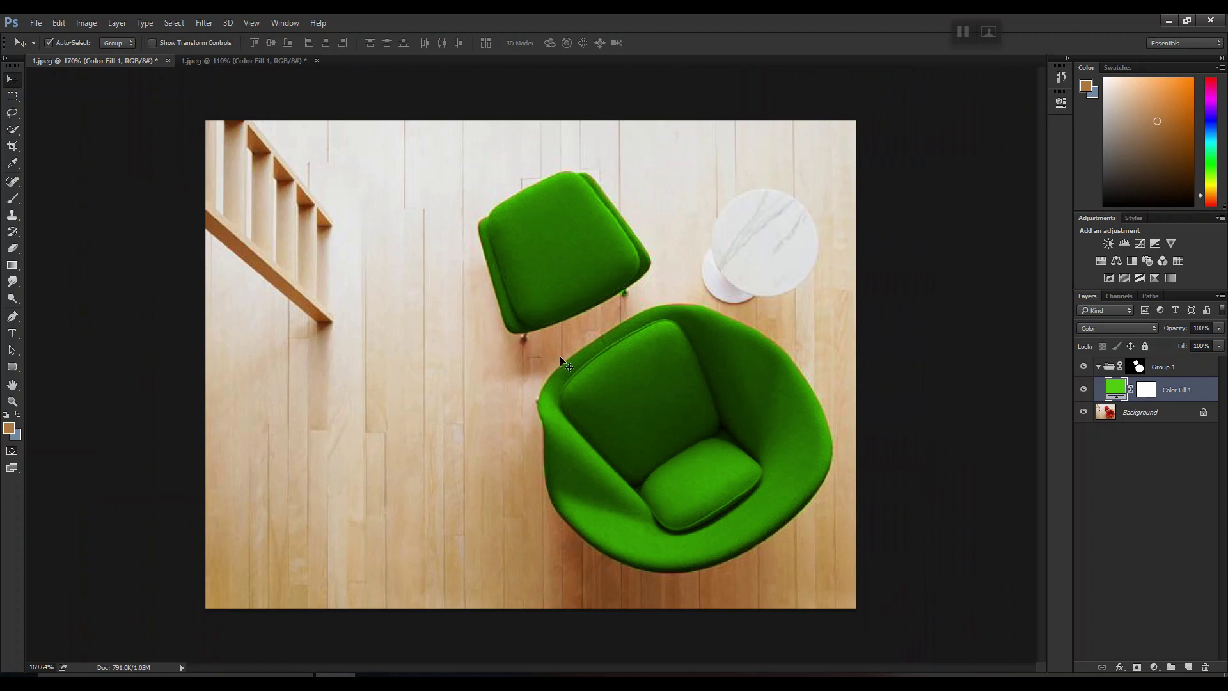
scroll(566, 365, "down", 3)
scroll(673, 415, "up", 3)
scroll(606, 505, "down", 3)
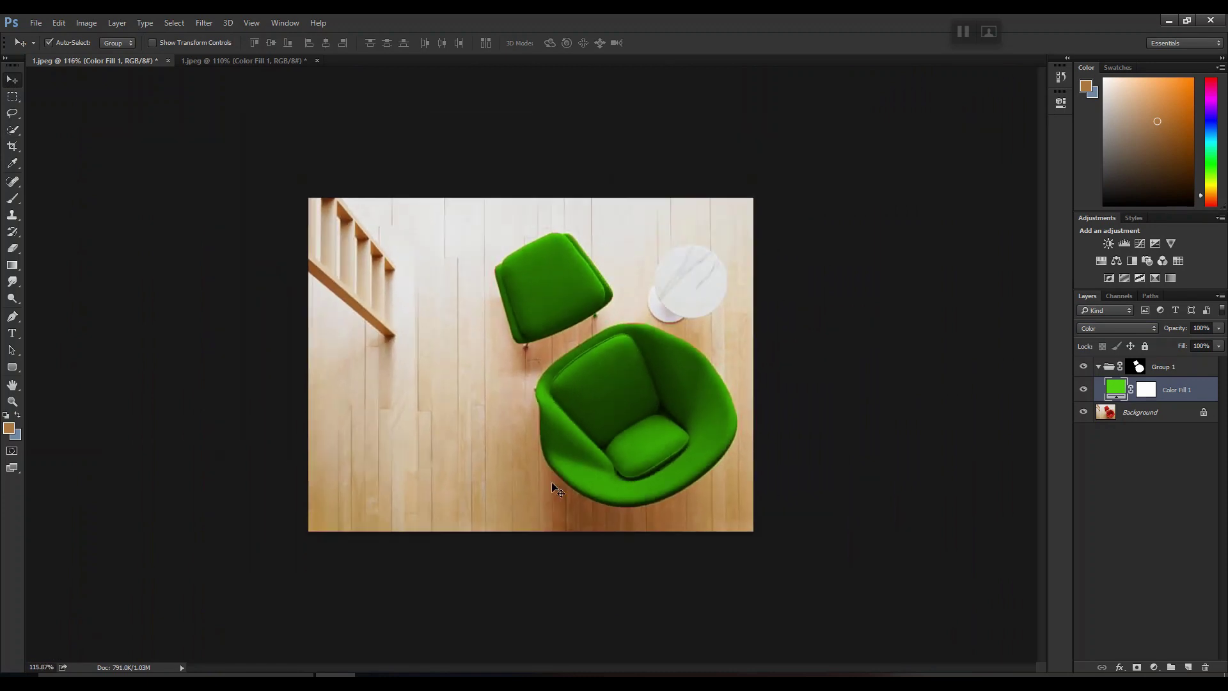
scroll(586, 353, "up", 2)
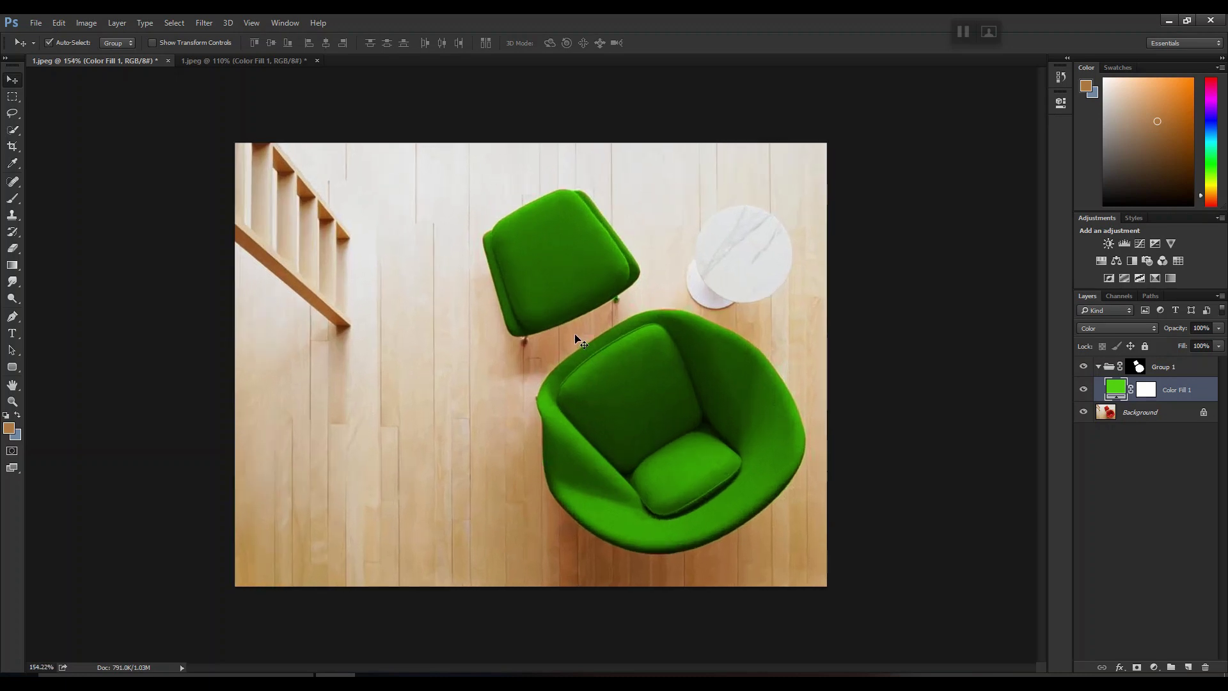
Add a Levels adjustment with input levels about 7/1.56/208 and output black 16 for the green chairs
left_click(1153, 667)
left_click(1164, 483)
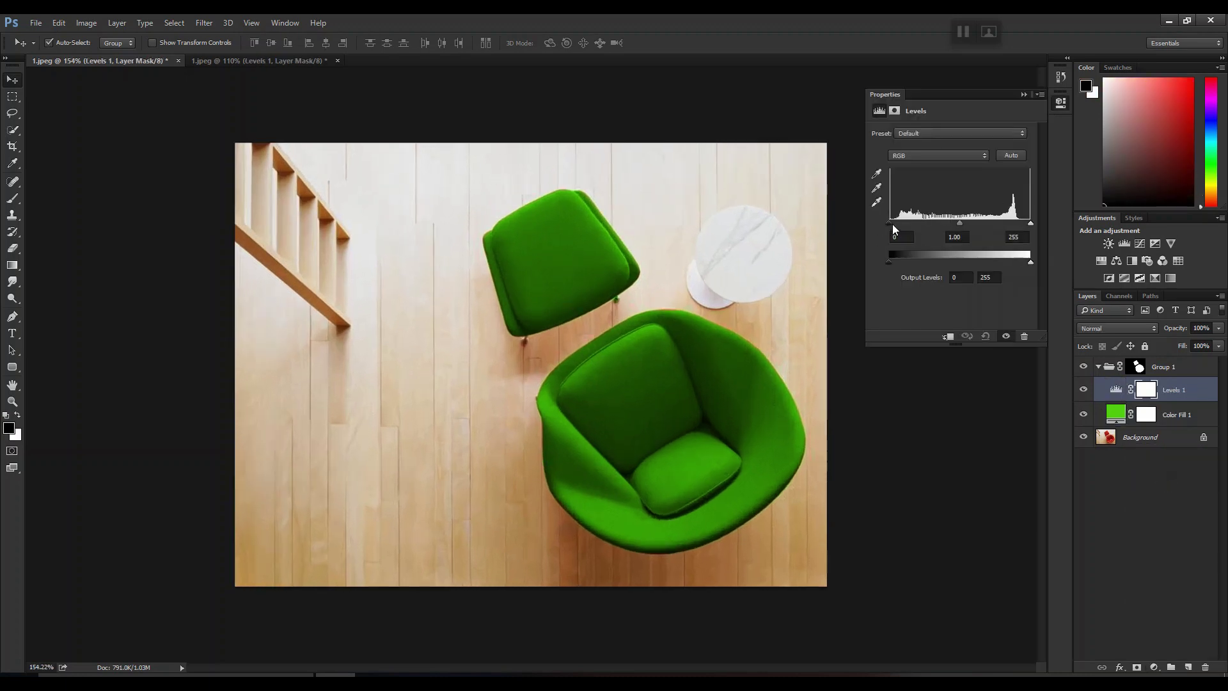
left_click_drag(890, 224, 937, 225)
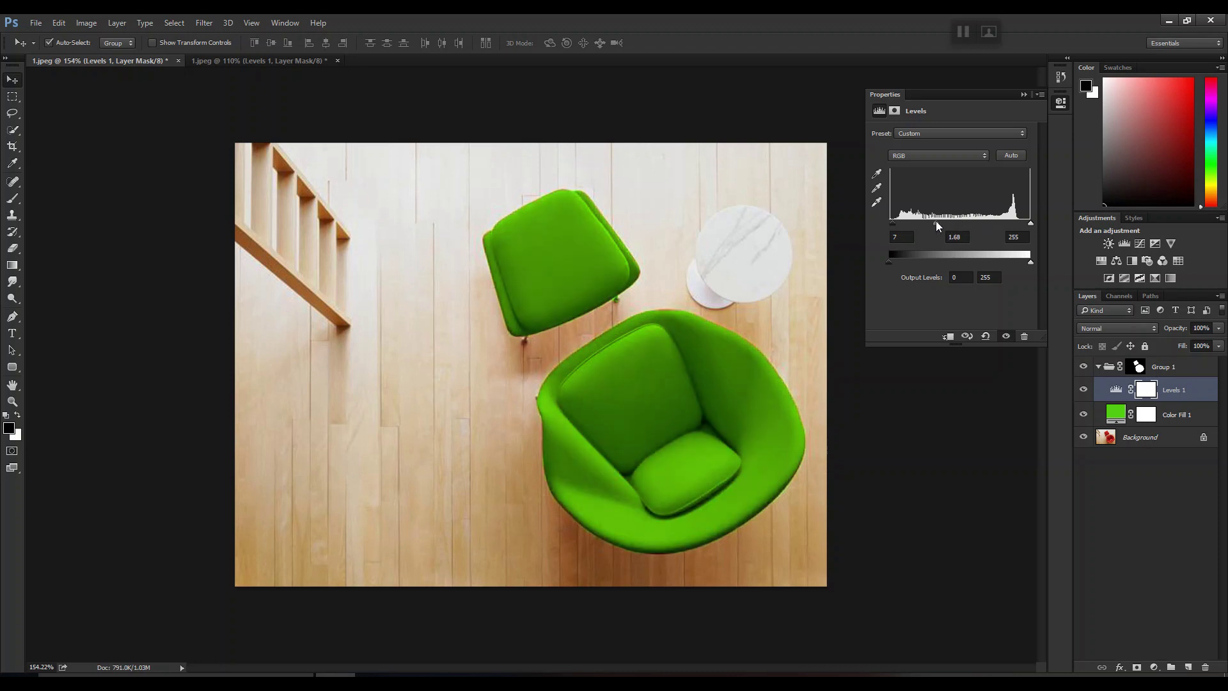
left_click_drag(1030, 223, 1017, 224)
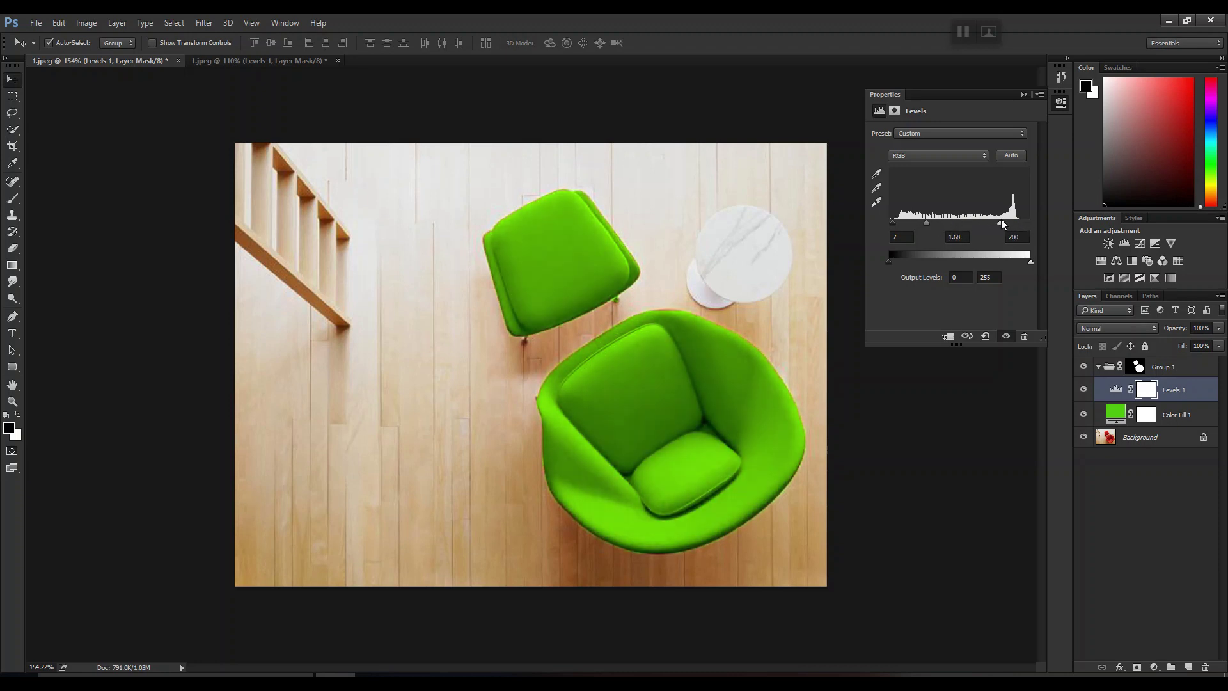
left_click_drag(889, 261, 898, 262)
left_click_drag(932, 223, 934, 224)
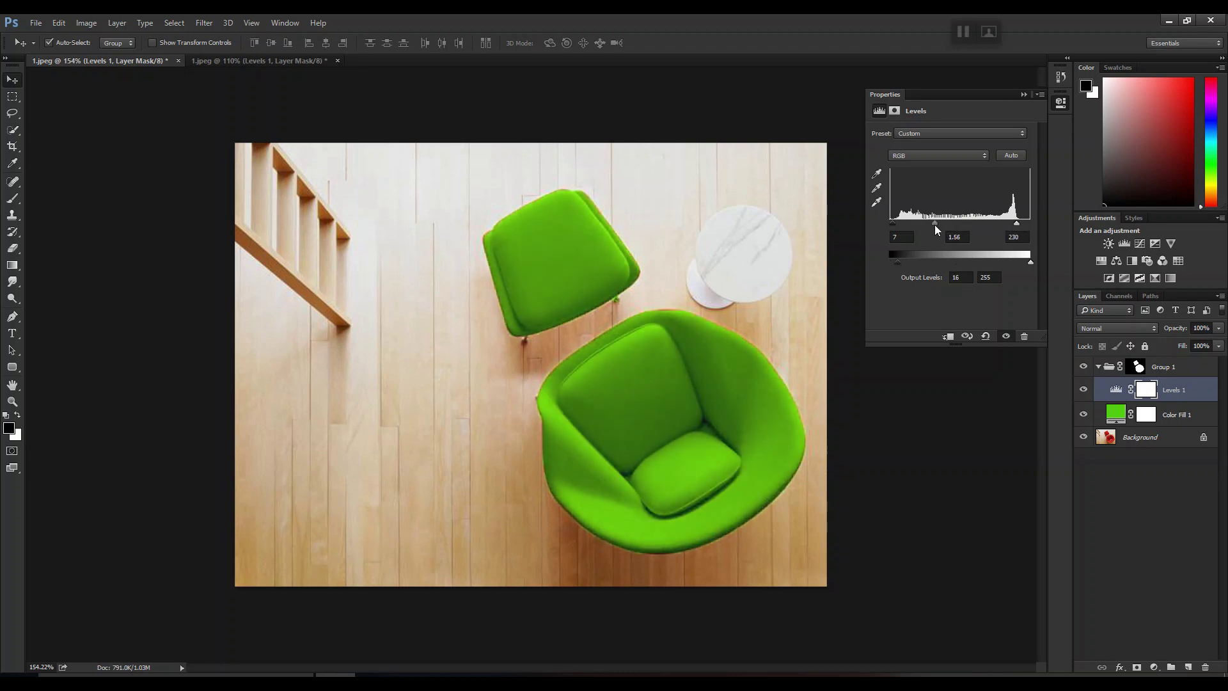
left_click_drag(1017, 223, 1005, 224)
left_click(1024, 94)
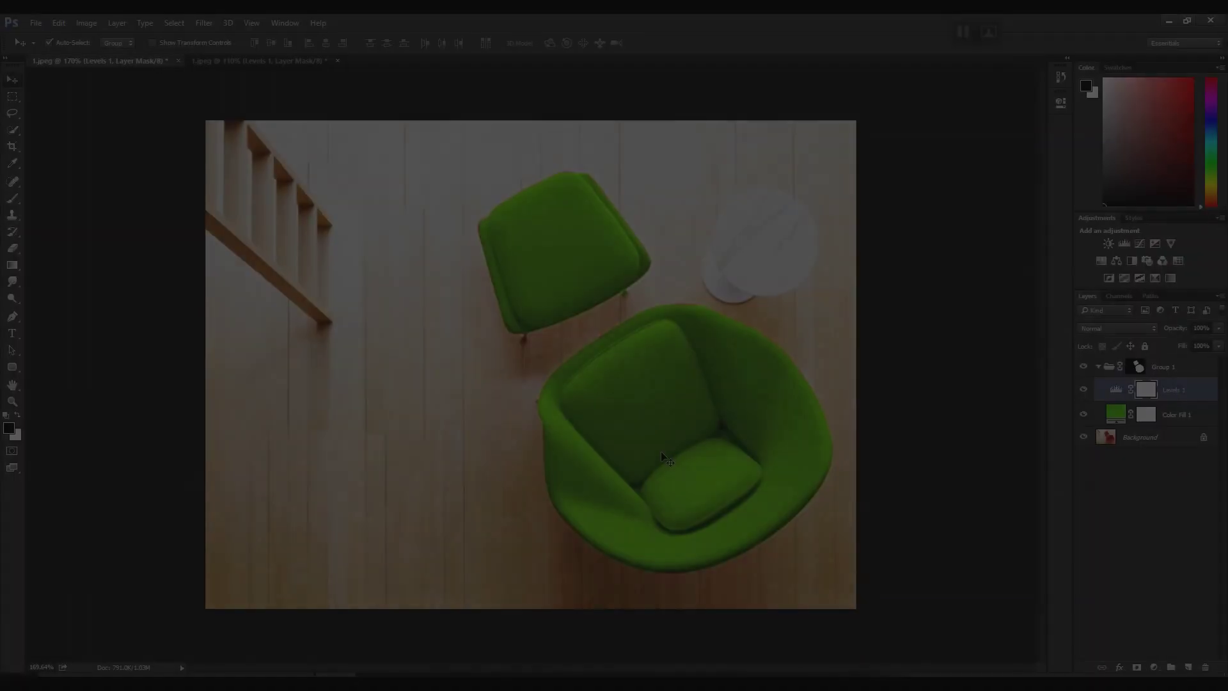
Zoom and pan around the recoloured chairs to inspect them, then fit the photo to the window
scroll(662, 451, "up", 5)
scroll(658, 451, "down", 5)
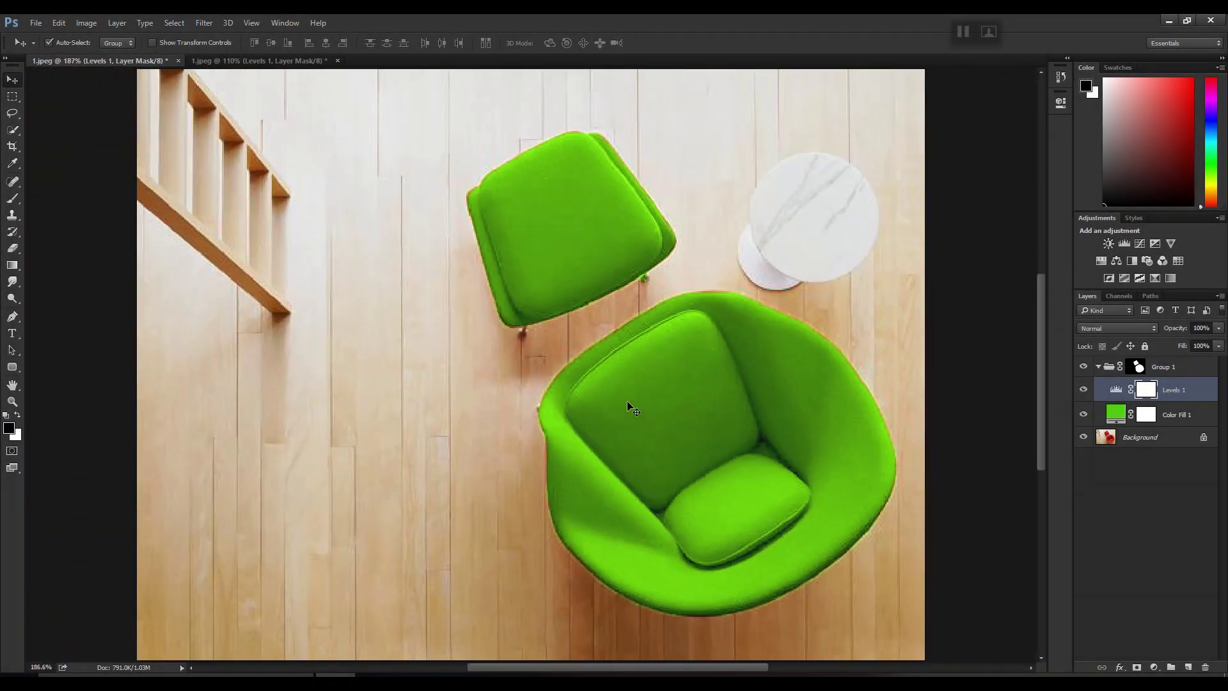
scroll(582, 363, "up", 3)
scroll(596, 377, "up", 2)
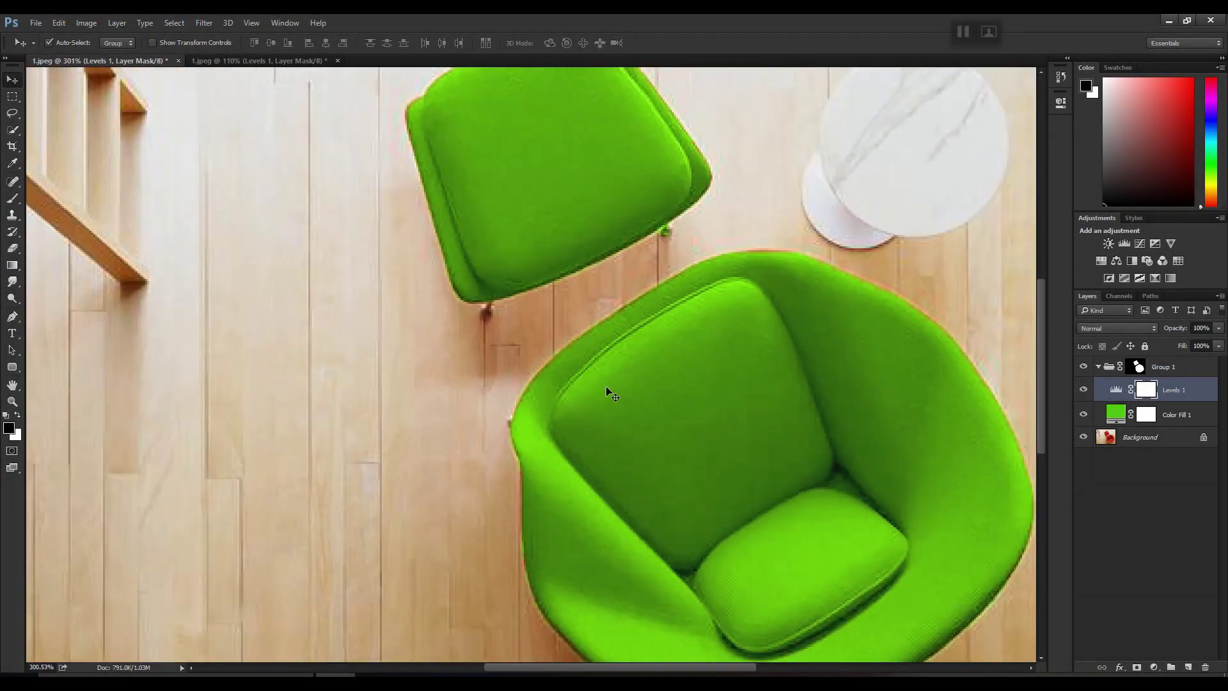
scroll(615, 398, "down", 3)
scroll(616, 400, "up", 4)
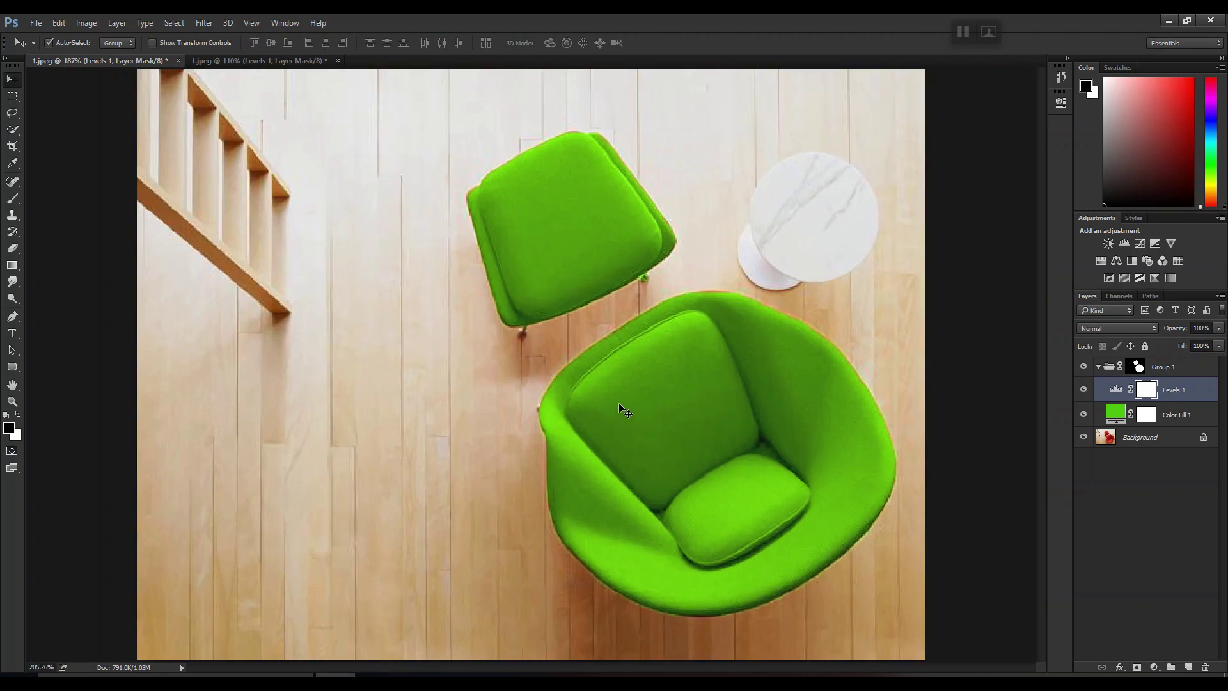
scroll(620, 409, "down", 4)
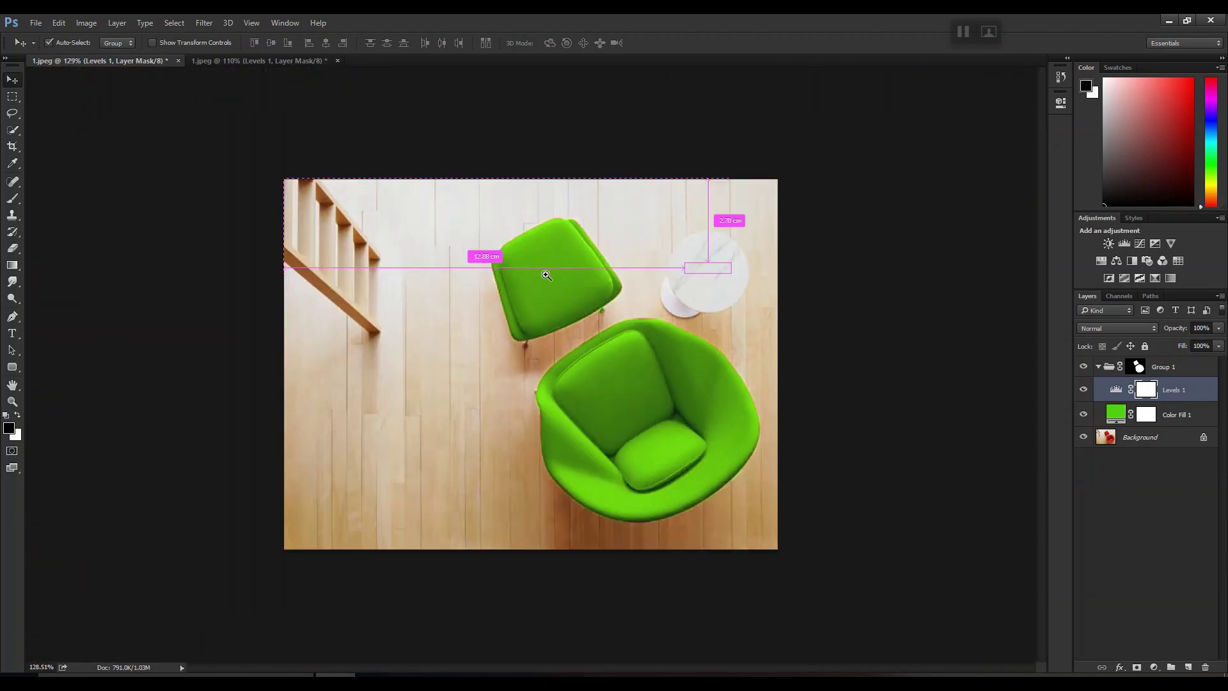
scroll(537, 275, "down", 1)
scroll(563, 281, "up", 5)
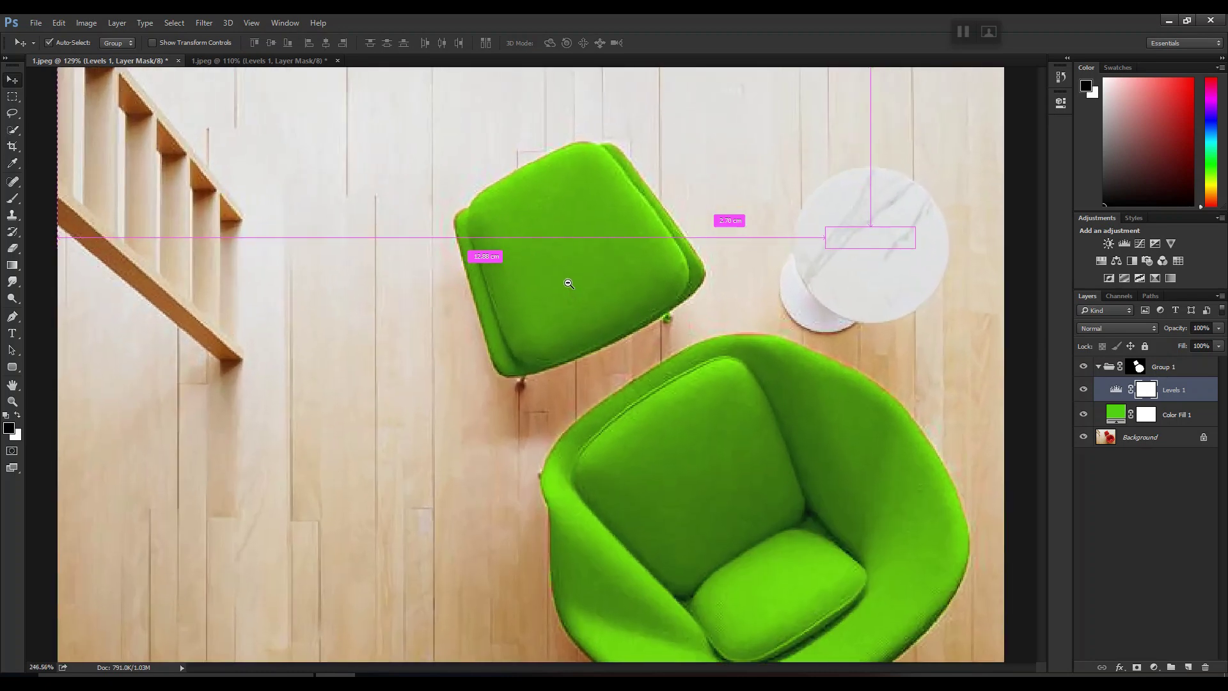
scroll(608, 289, "up", 4)
scroll(606, 293, "down", 7)
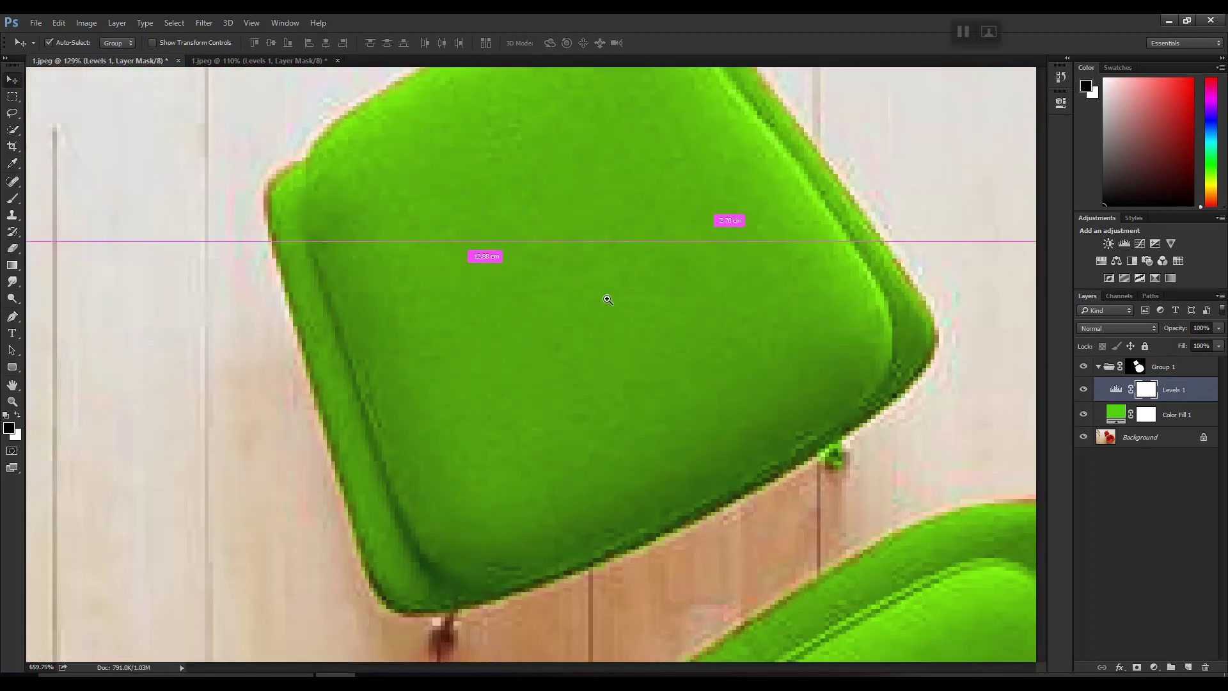
scroll(550, 294, "up", 3)
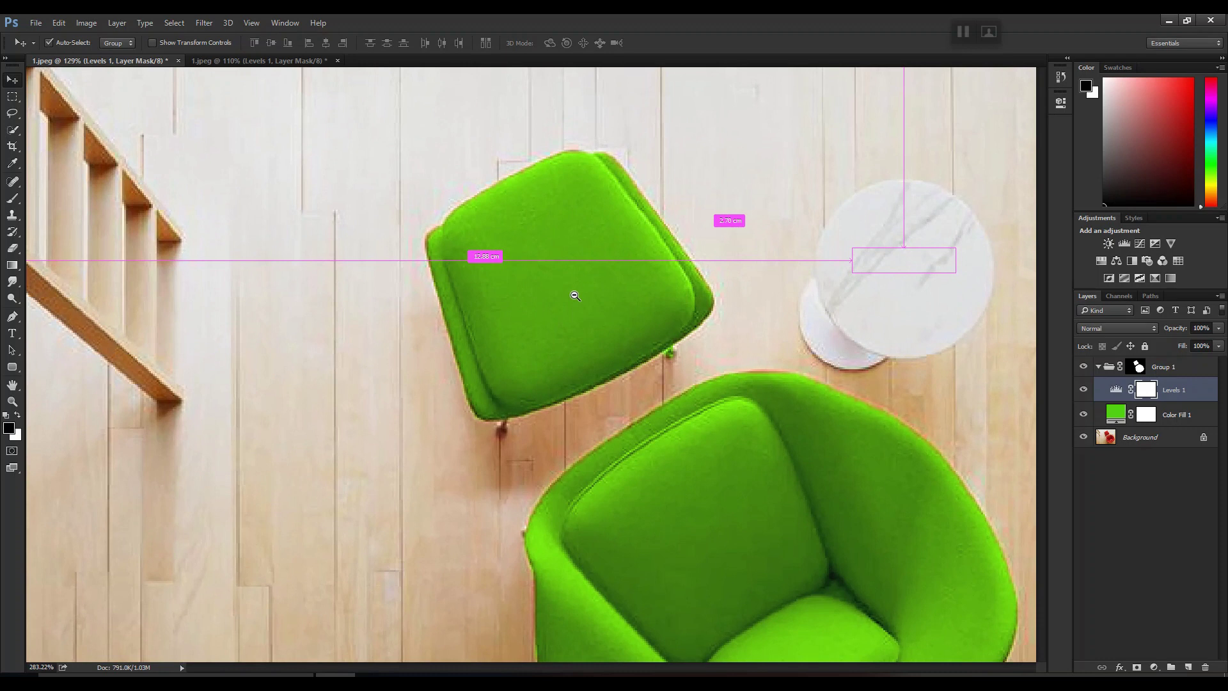
scroll(553, 291, "down", 1)
scroll(459, 384, "up", 4)
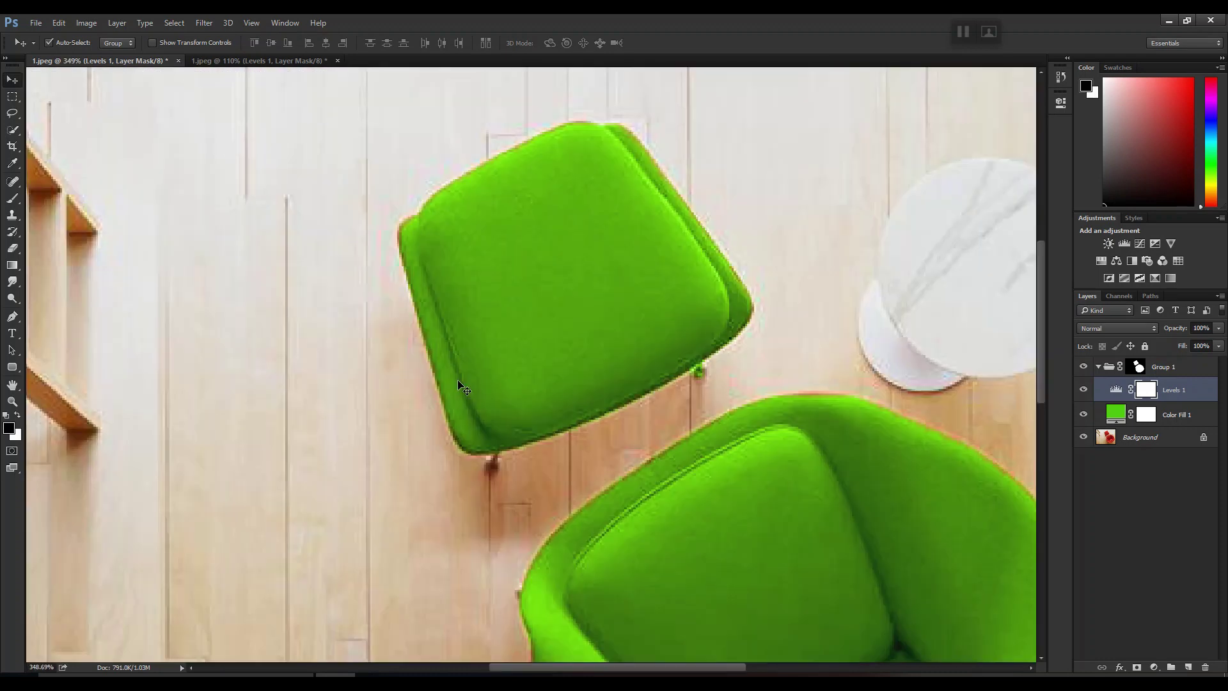
left_click_drag(458, 381, 750, 452)
left_click_drag(642, 286, 662, 445)
key("ctrl+0")
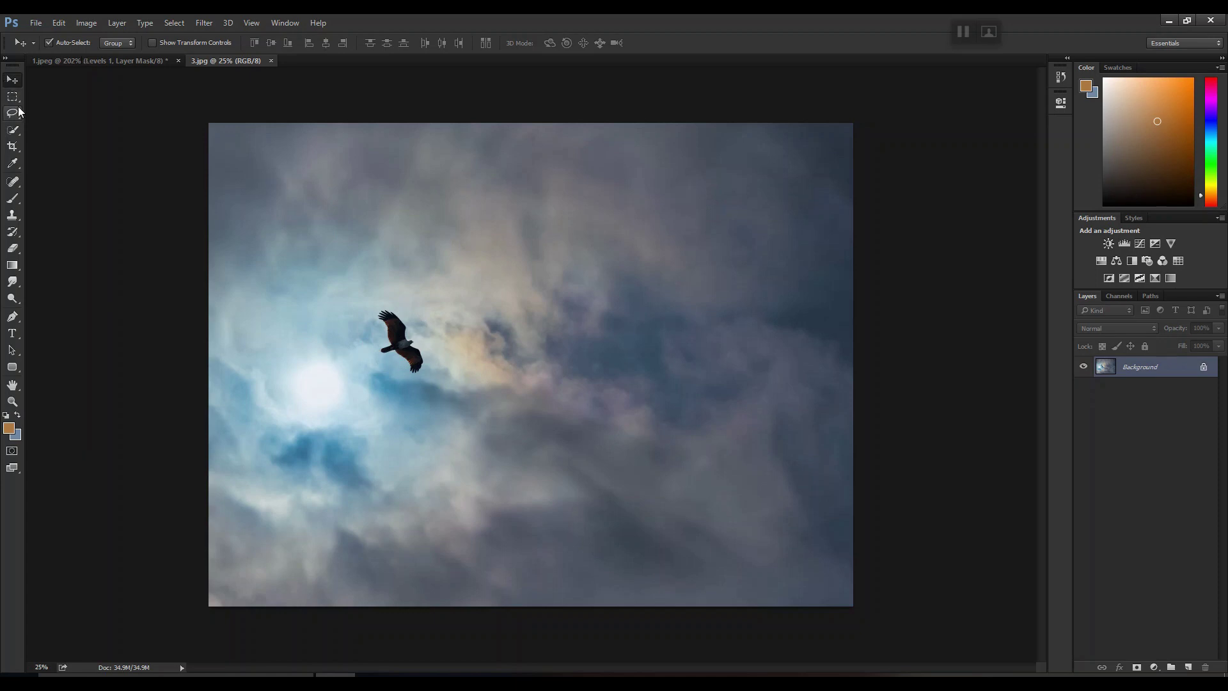
left_click_drag(13, 113, 48, 110)
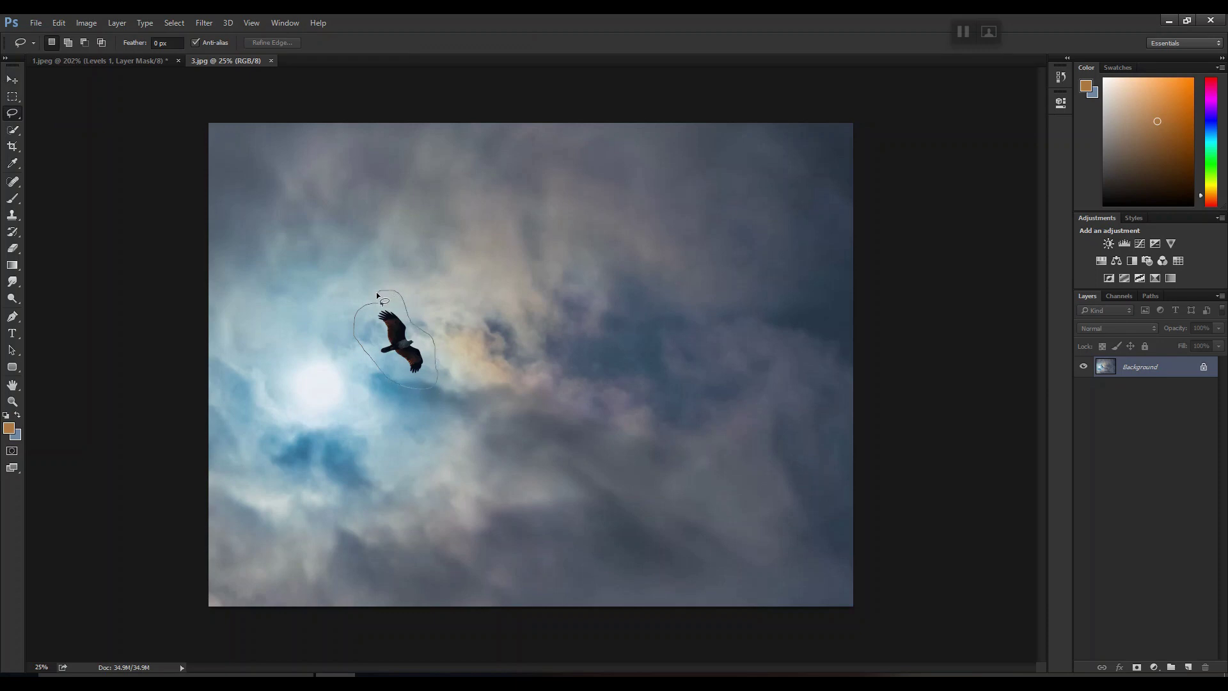
left_click_drag(374, 302, 378, 308)
left_click(58, 23)
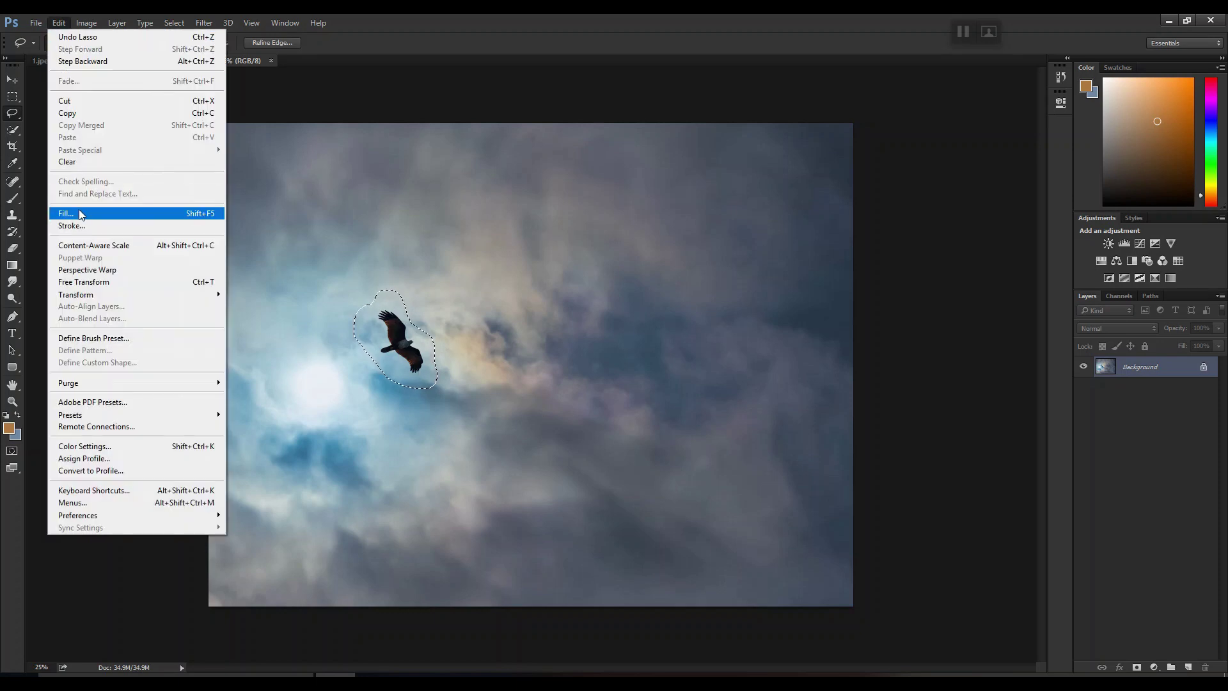
left_click(81, 215)
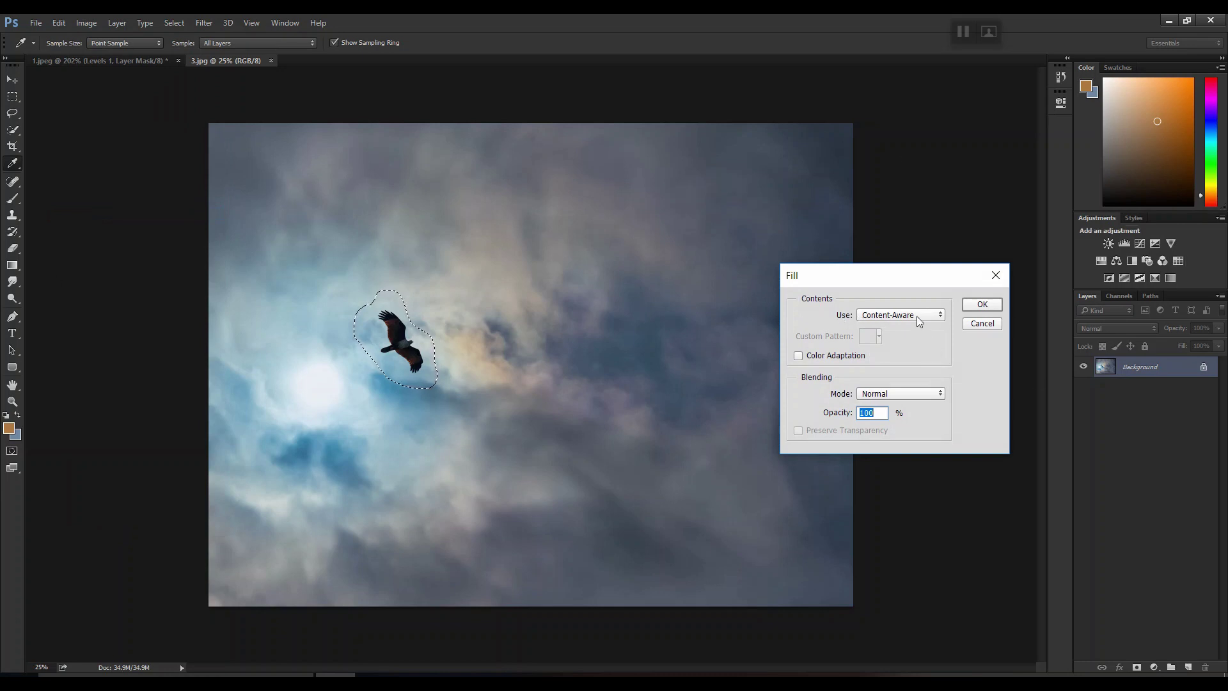
left_click(979, 304)
key("l")
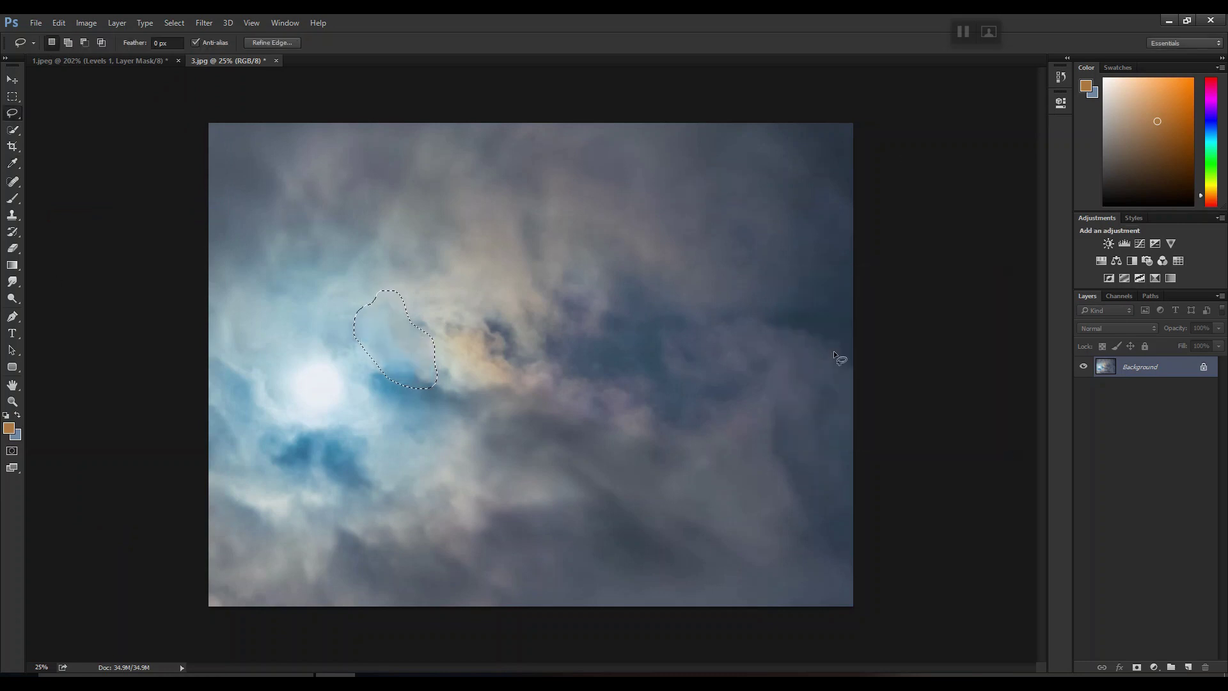
key("ctrl+d")
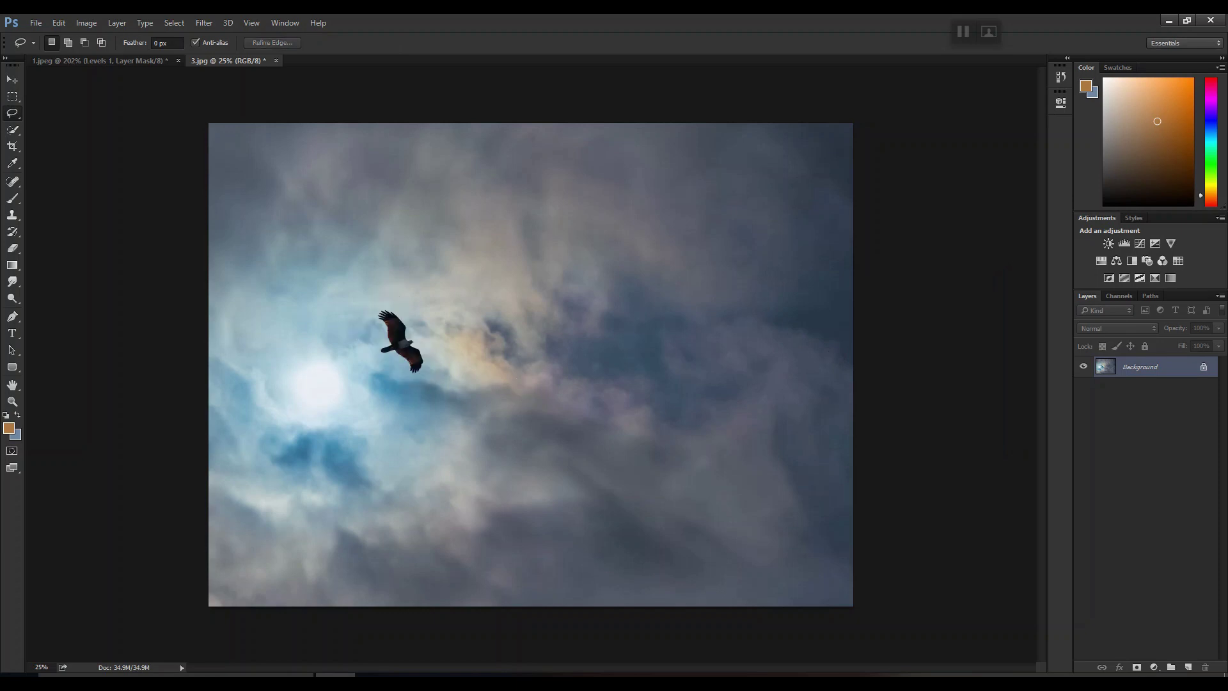
left_click(12, 181)
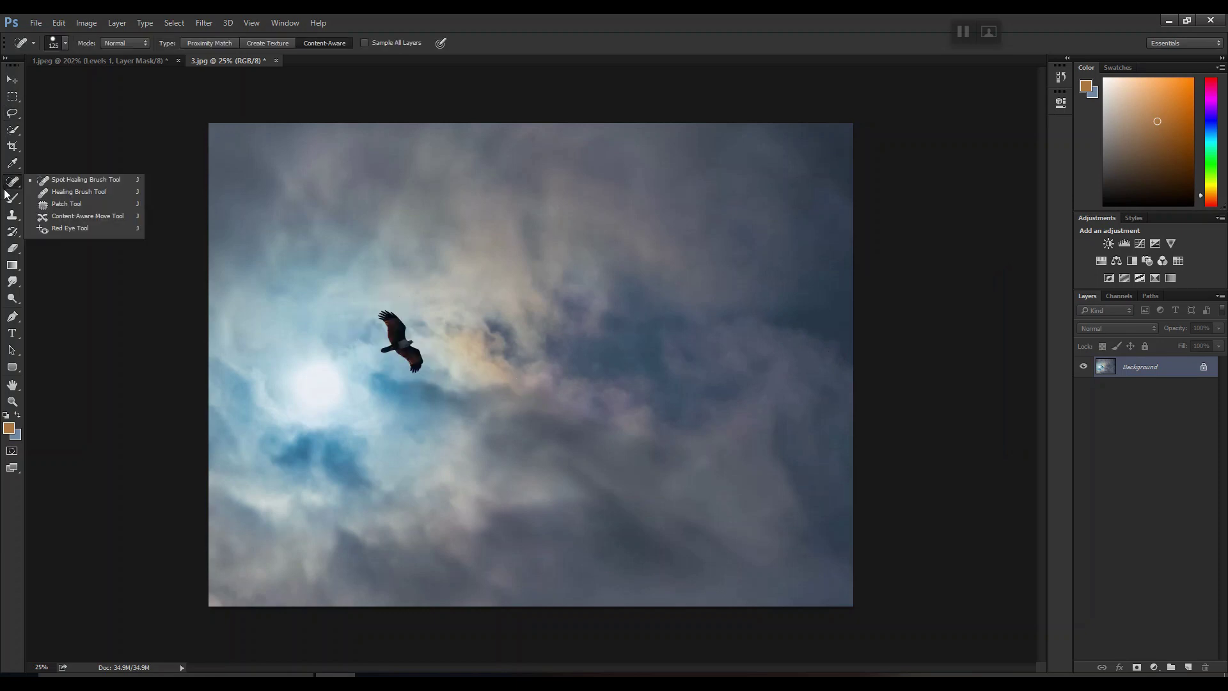
Heal away the flying bird with the Content-Aware Spot Healing Brush
left_click(80, 178)
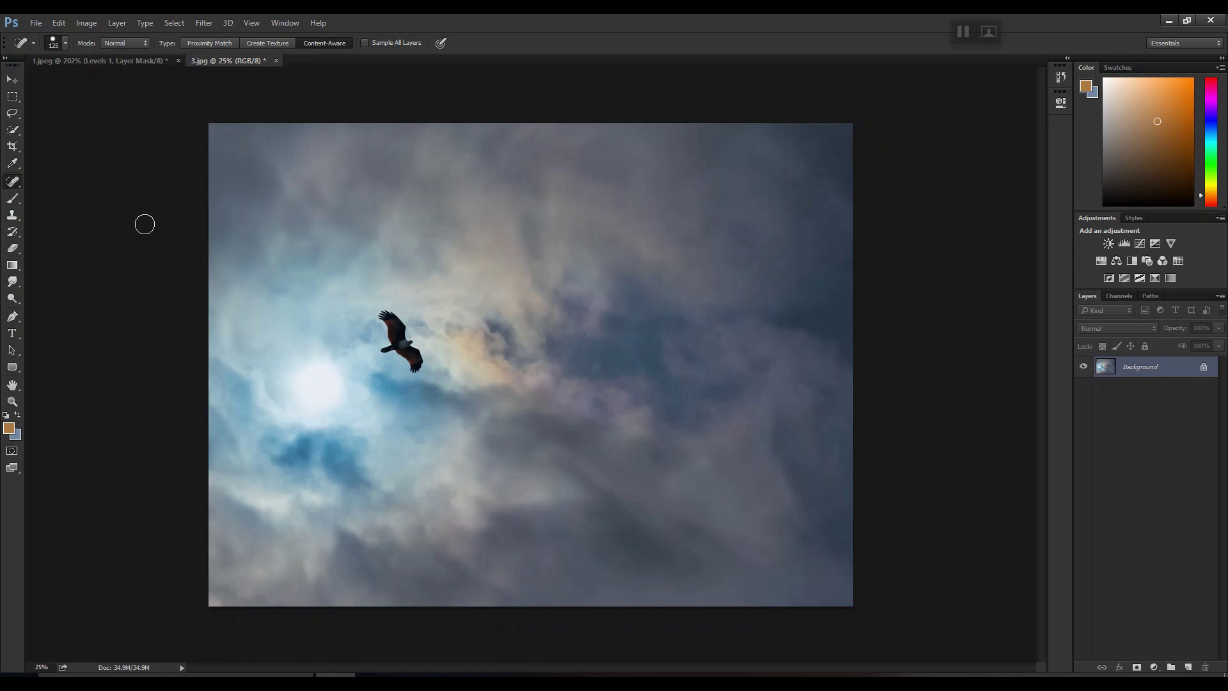
mouse_move(383, 308)
left_mouse_down()
mouse_move(404, 330)
mouse_move(380, 322)
mouse_move(381, 349)
mouse_move(415, 365)
mouse_move(412, 339)
left_mouse_up()
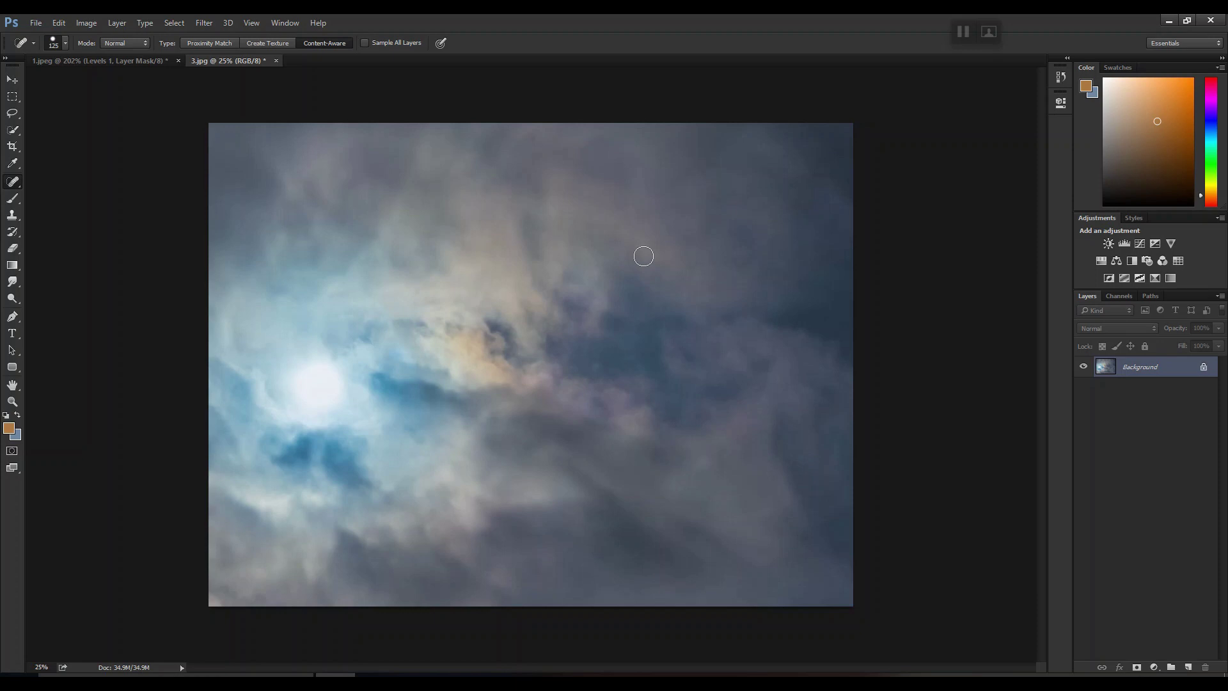
Set the foreground colour to a saturated orange-red
key("i")
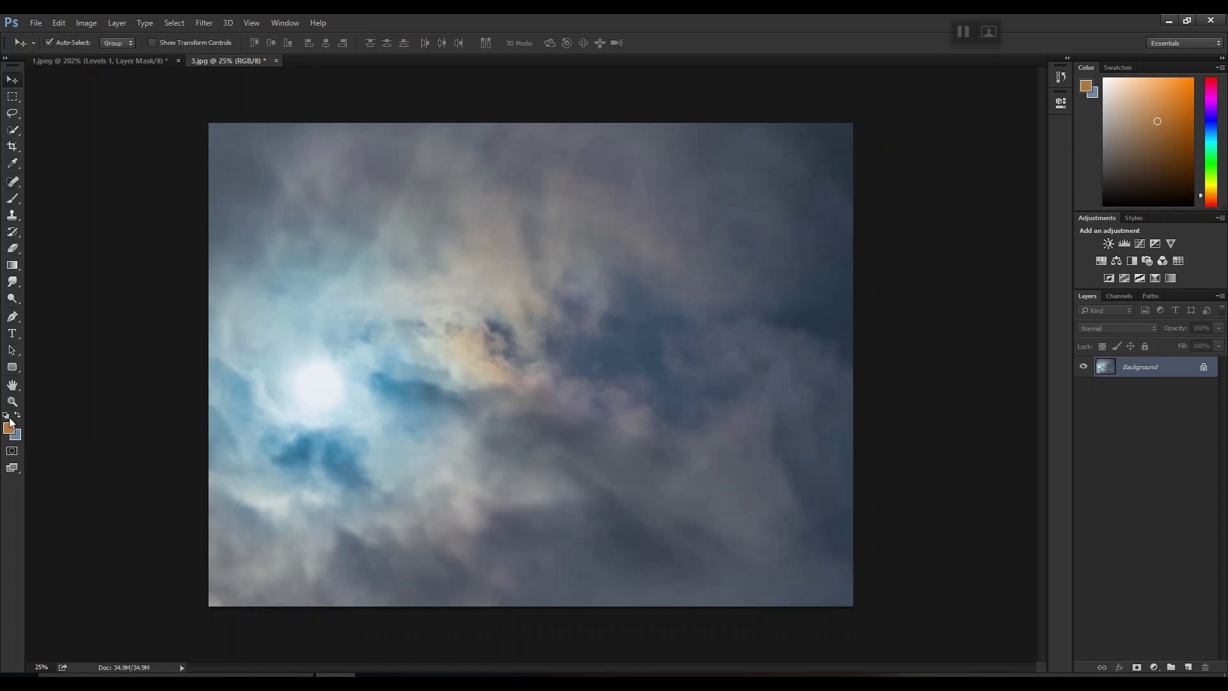
left_click(10, 427)
left_click(1040, 461)
left_click_drag(1040, 464, 1040, 455)
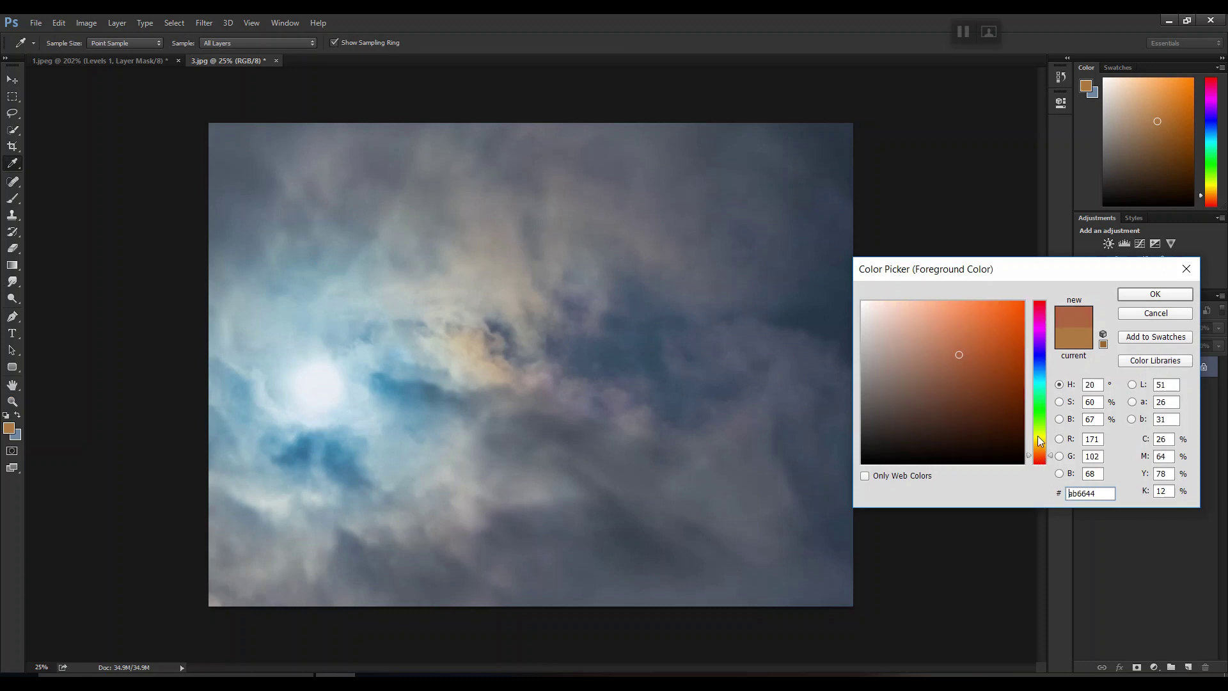
left_click(1023, 302)
On a new Layer 1, paint a large soft orange dab with a size 2000 brush
key("Return")
key("v")
left_click(1189, 667)
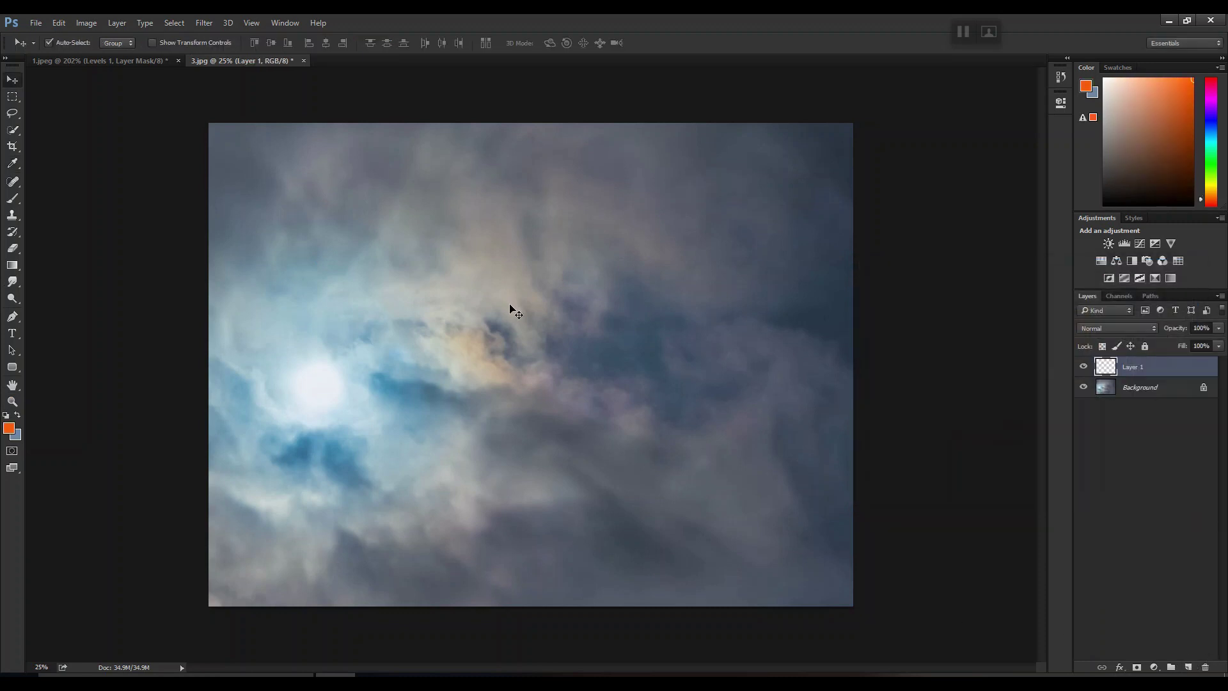
key("b")
key("bracketright")
key("bracketright")
key("bracketright")
key("bracketright")
key("bracketright")
key("bracketright")
key("bracketright")
key("bracketright")
key("bracketright")
key("bracketright")
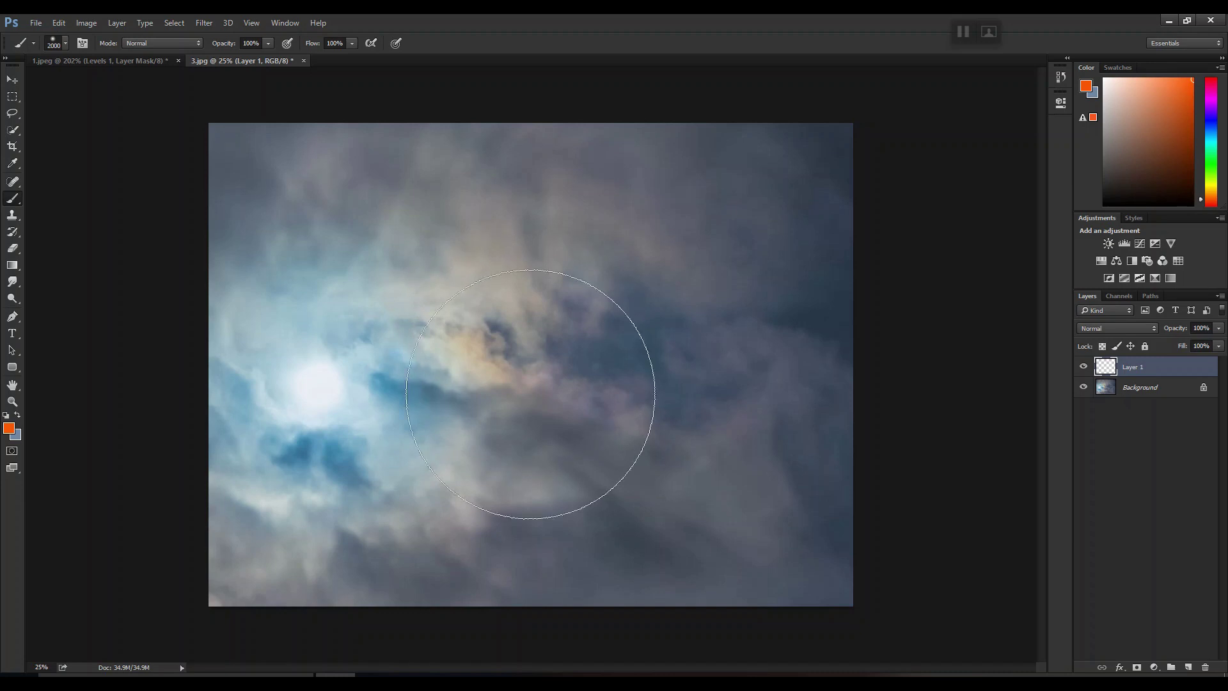
left_click(512, 347)
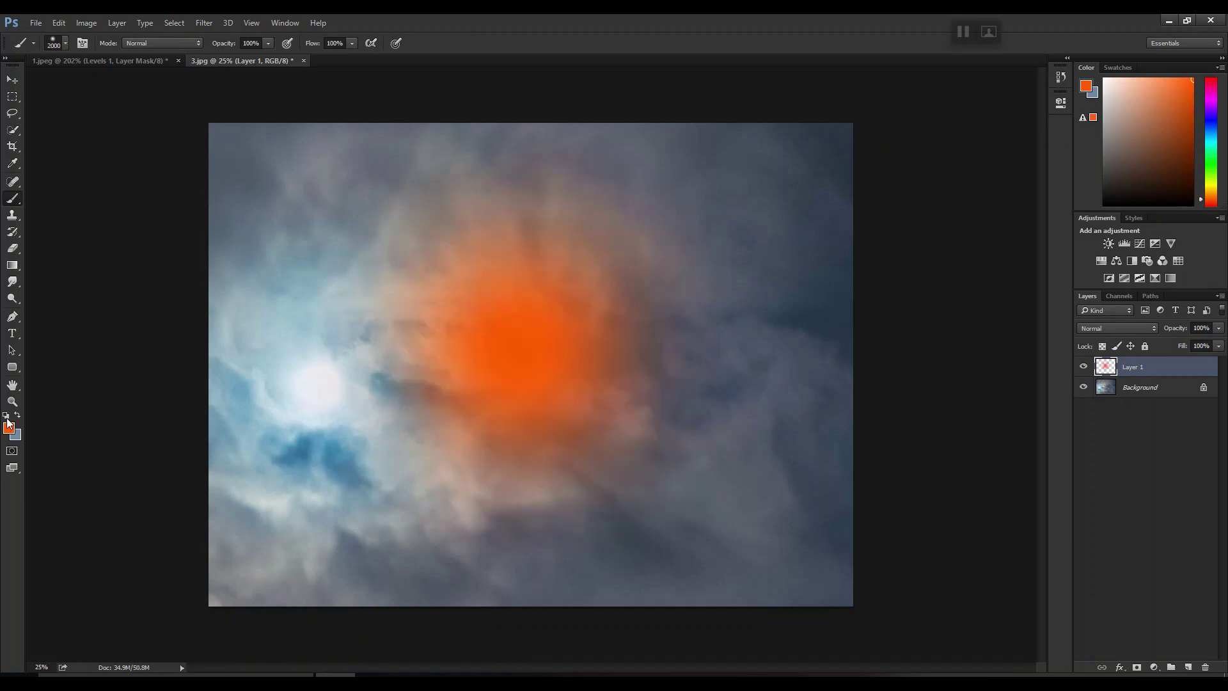
Dab a soft white core into the glow with a size 700 brush
key("d")
key("x")
key("bracketleft")
key("bracketleft")
key("bracketleft")
key("bracketleft")
key("bracketleft")
key("bracketleft")
key("bracketleft")
key("bracketleft")
key("bracketleft")
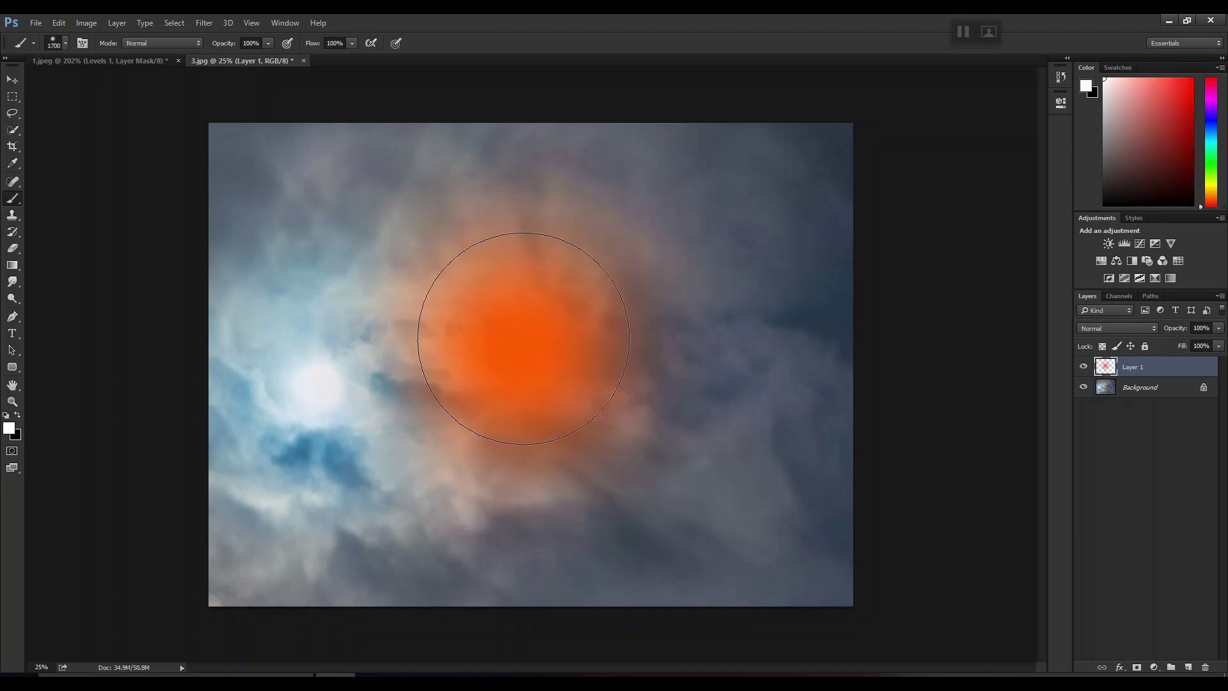
key("bracketleft")
key("bracketleft")
key("bracketleft")
key("bracketleft")
left_click(519, 349)
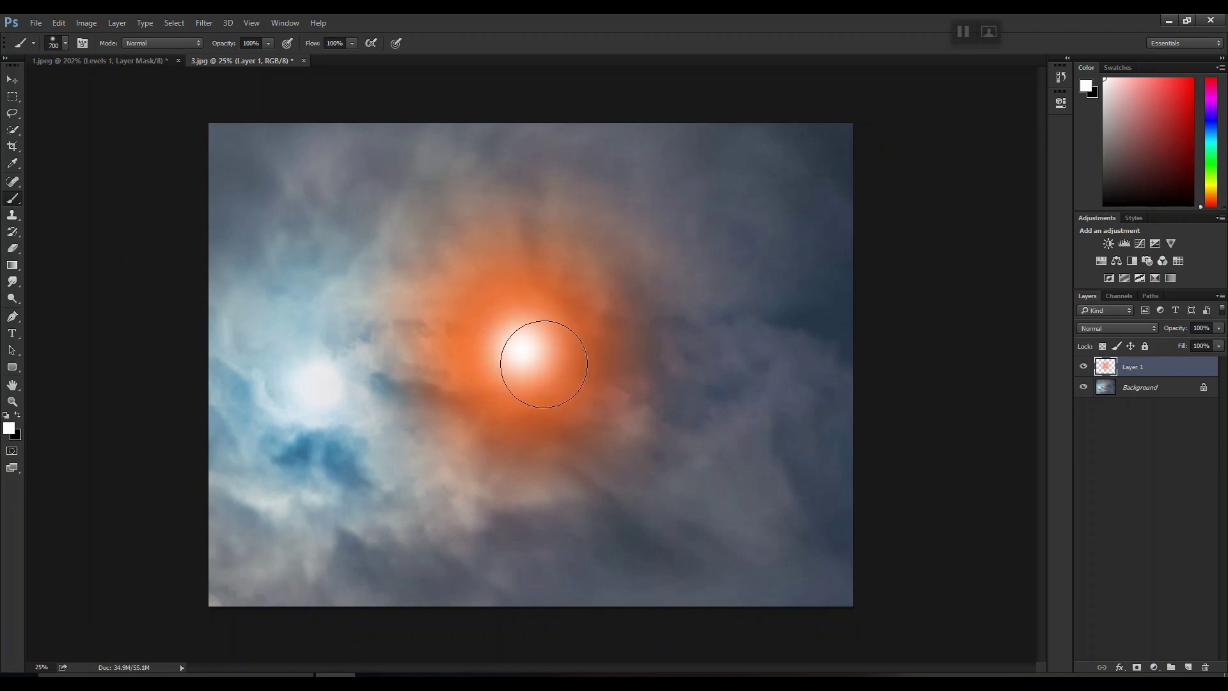
Set the glow layer to Screen mode, nudge it into place, keeping 100% opacity
left_click(1118, 328)
left_click(1119, 420)
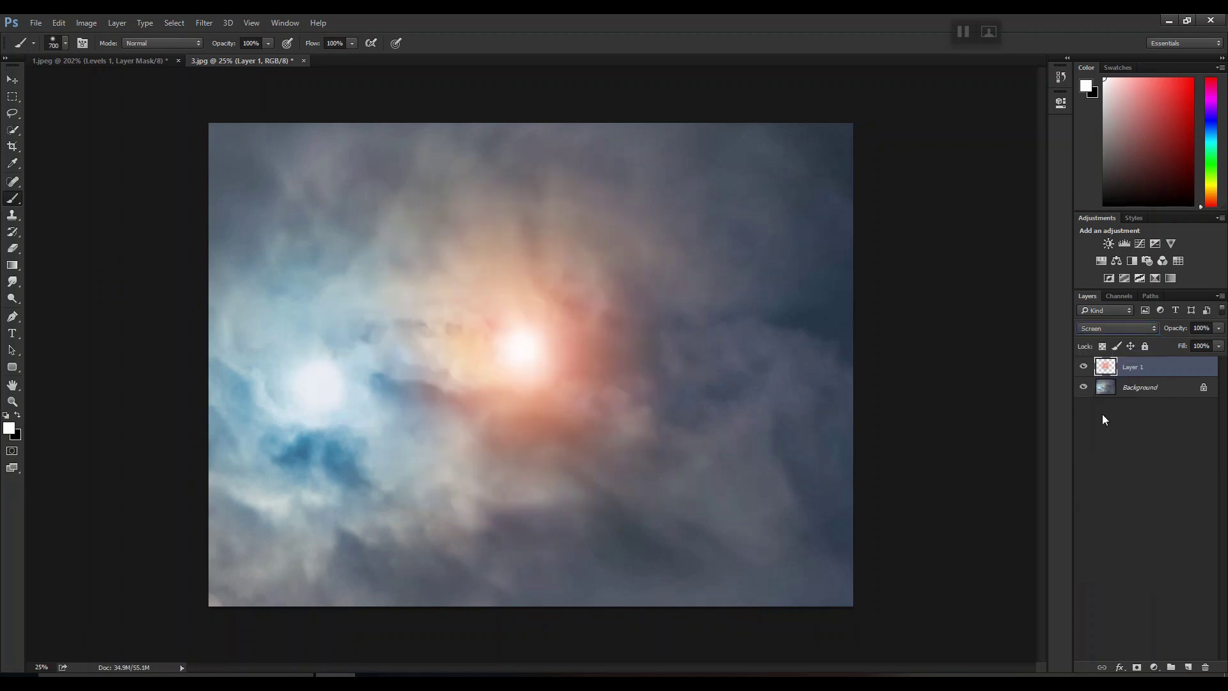
left_click(12, 82)
mouse_move(528, 357)
left_mouse_down()
mouse_move(520, 335)
mouse_move(540, 348)
mouse_move(636, 296)
mouse_move(562, 362)
mouse_move(509, 332)
mouse_move(507, 358)
left_mouse_up()
left_click(1219, 328)
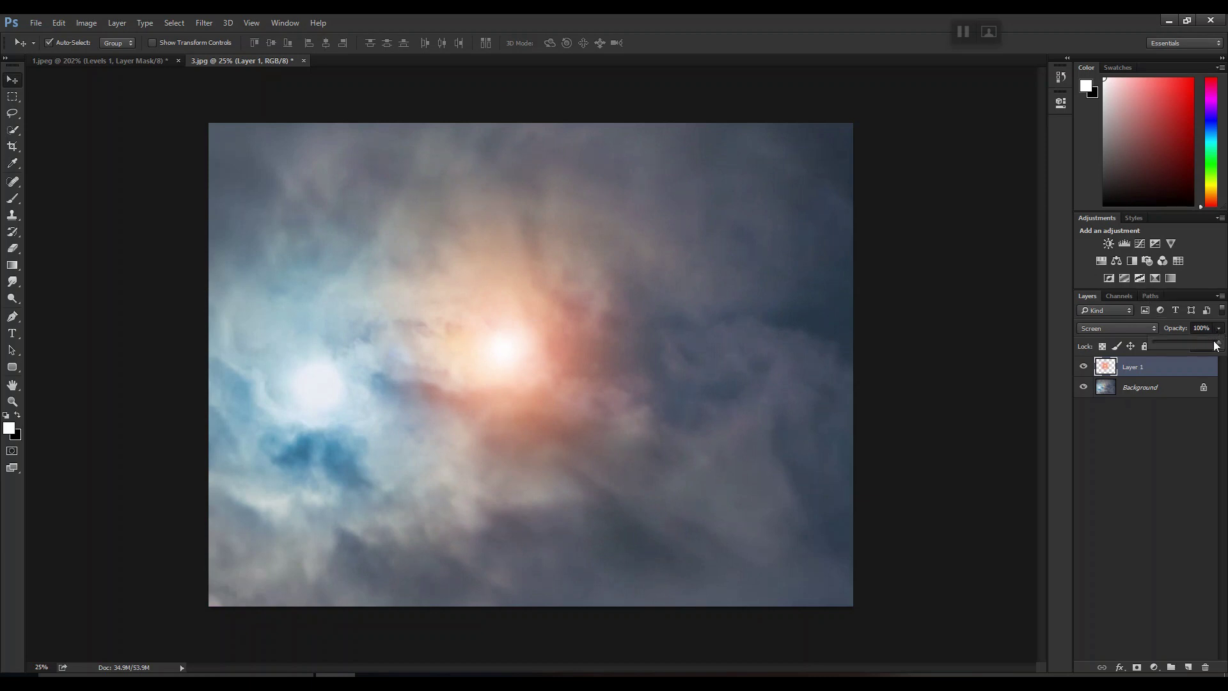
mouse_move(1217, 342)
left_mouse_down()
mouse_move(1181, 340)
mouse_move(1218, 342)
left_mouse_up()
Hide Layer 1 and copy the Lens Flare Overlay image from the Google Images results
left_click(1083, 369)
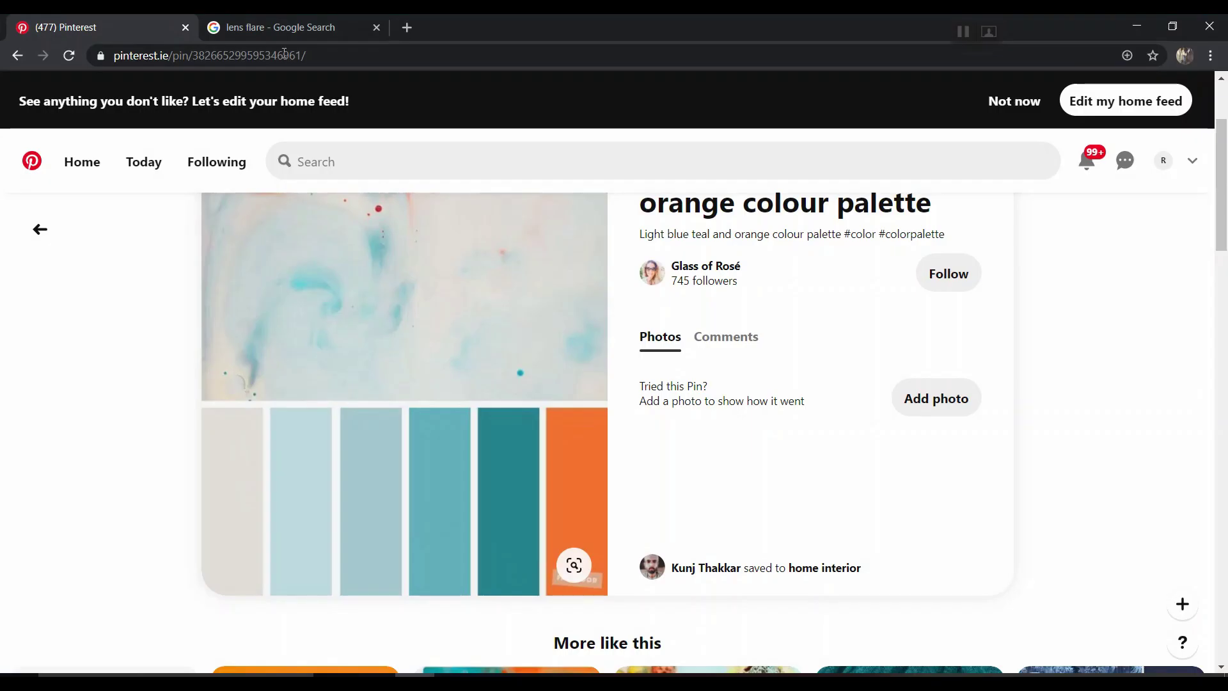
left_click(288, 27)
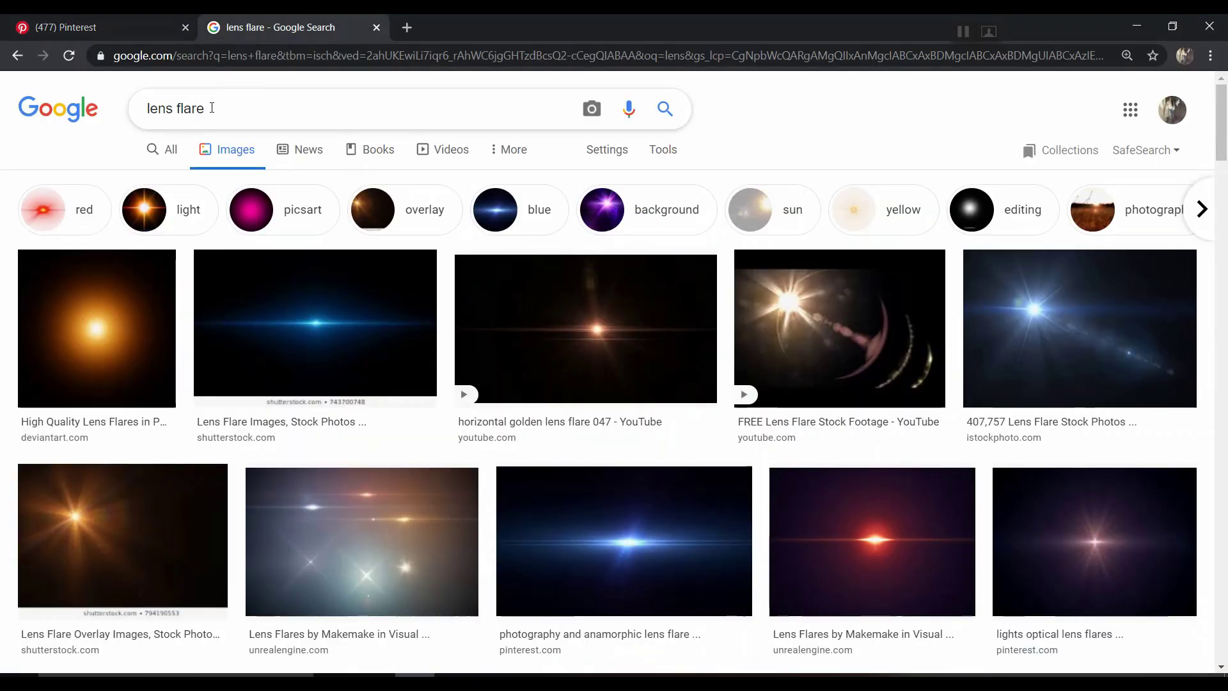
scroll(209, 310, "down", 3)
scroll(208, 309, "up", 3)
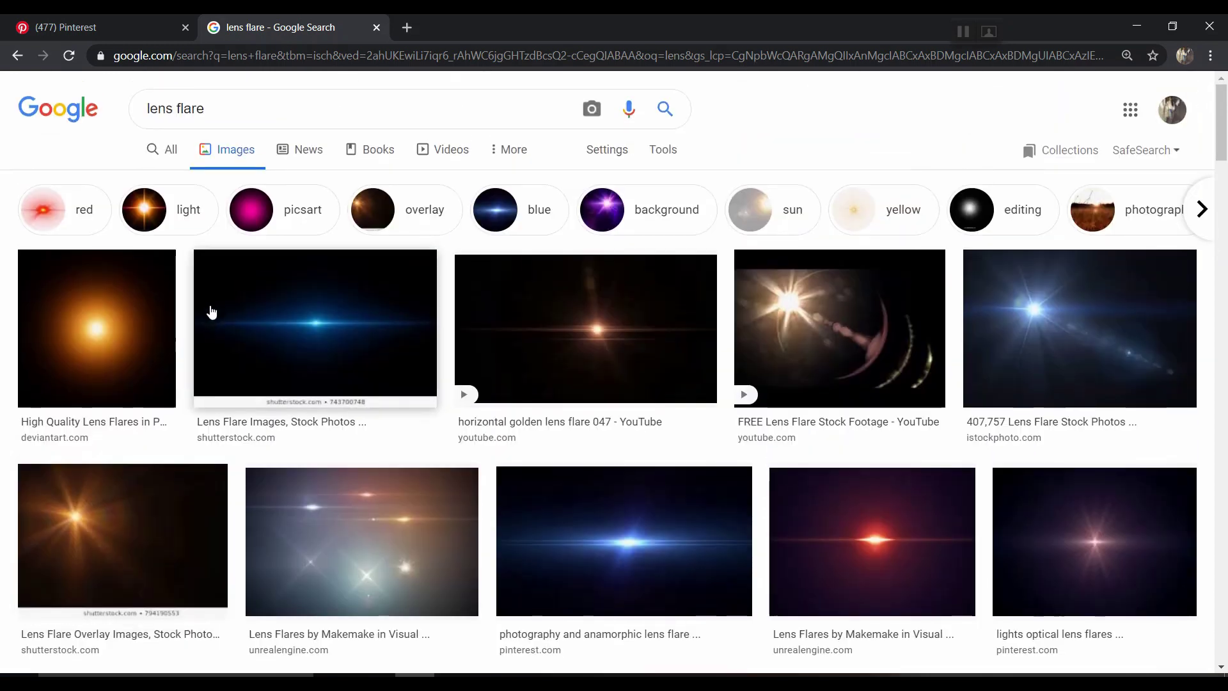
scroll(218, 323, "down", 3)
right_click(128, 366)
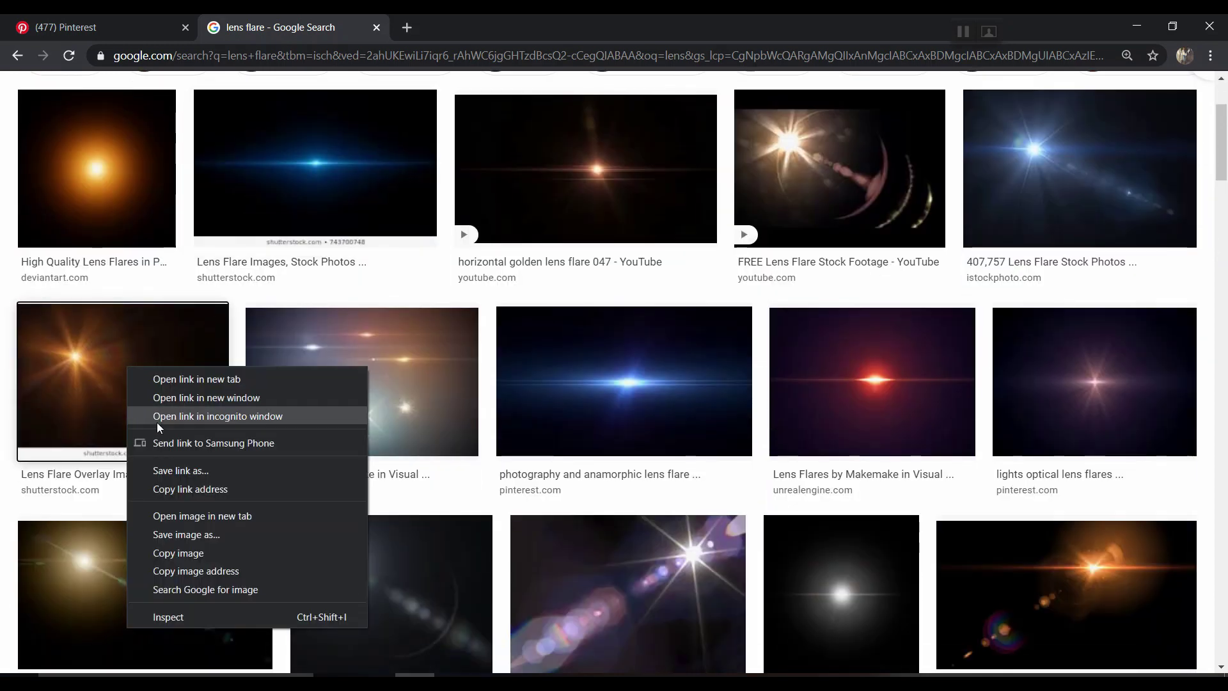
left_click(179, 536)
key("alt+Tab")
Paste the lens flare as Layer 2 and scale it up about seven times
key("ctrl+v")
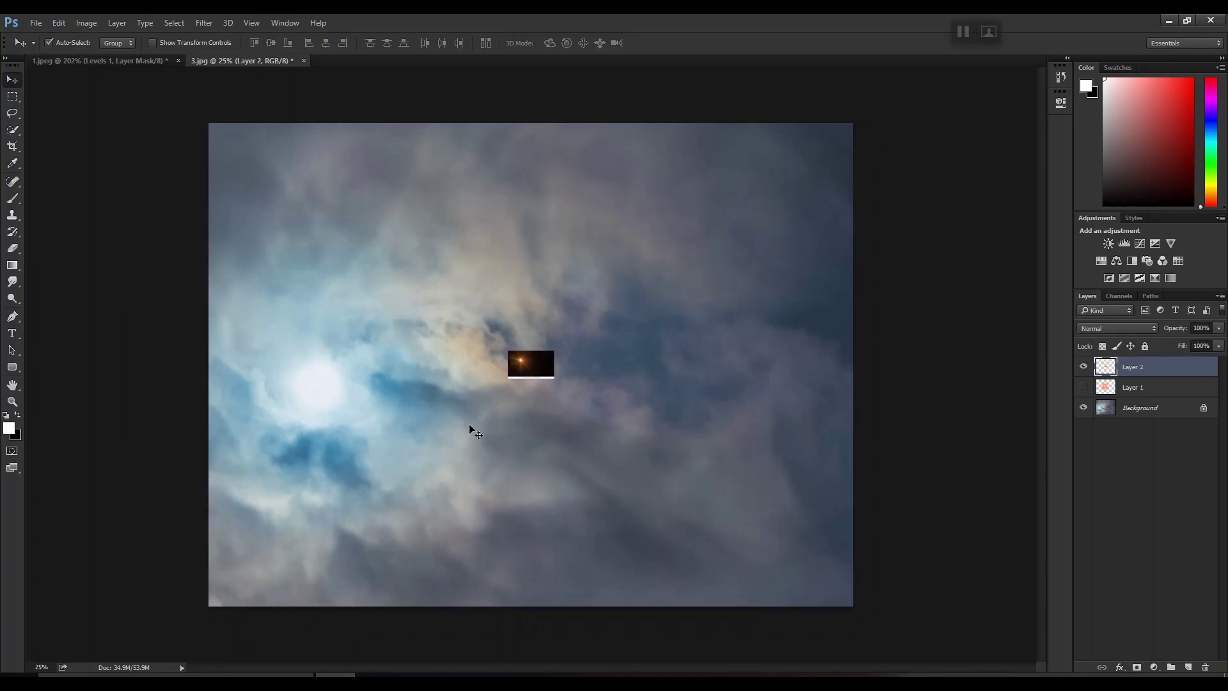
key("ctrl+plus")
key("ctrl+t")
left_click_drag(562, 383, 332, 434)
key("Return")
key("ctrl+minus")
Delete the watermark strip from the flare and set Layer 2 to Screen mode
left_click(13, 96)
key("Delete")
key("ctrl+d")
left_click(11, 84)
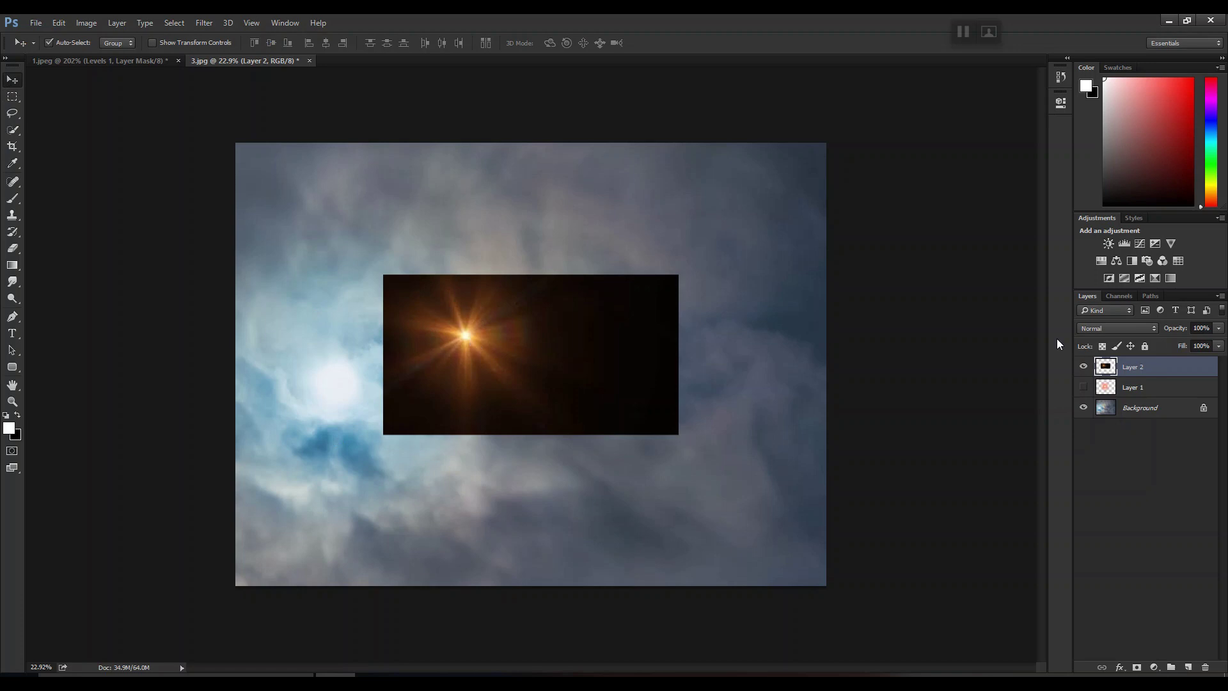
left_click(1108, 328)
left_click(1090, 416)
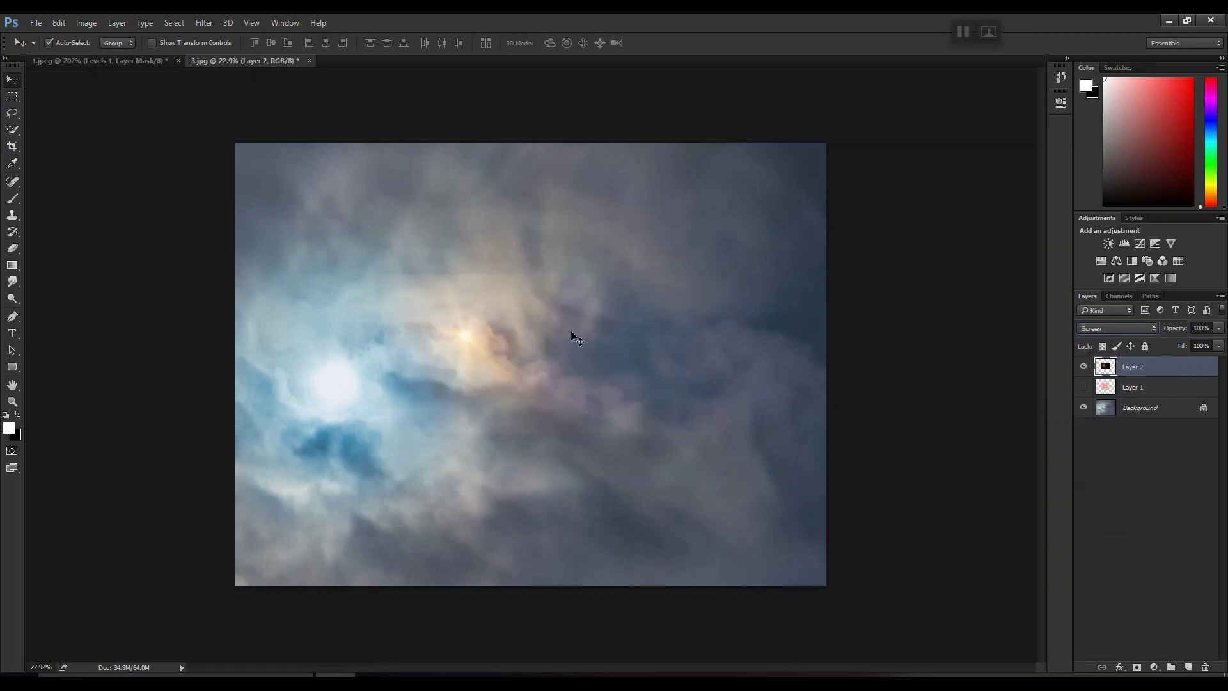
Enlarge the flare to about 207% and position it near the sun
left_click_drag(471, 340, 496, 340)
key("ctrl+t")
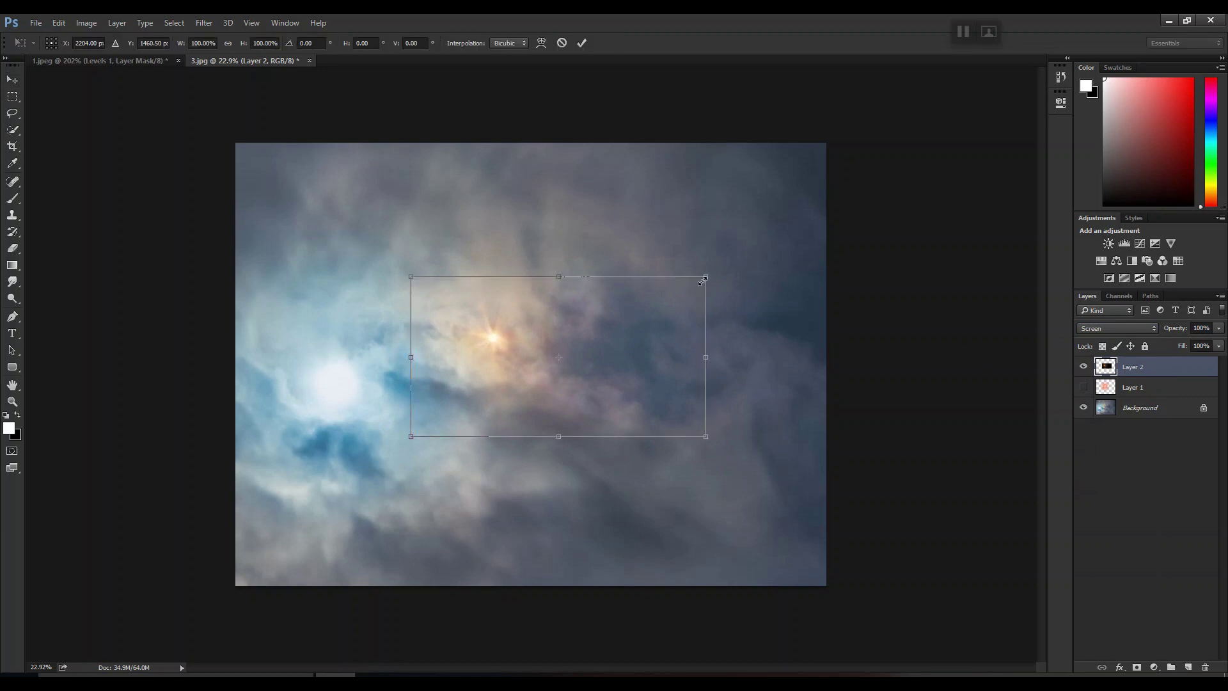
left_click_drag(706, 277, 900, 171)
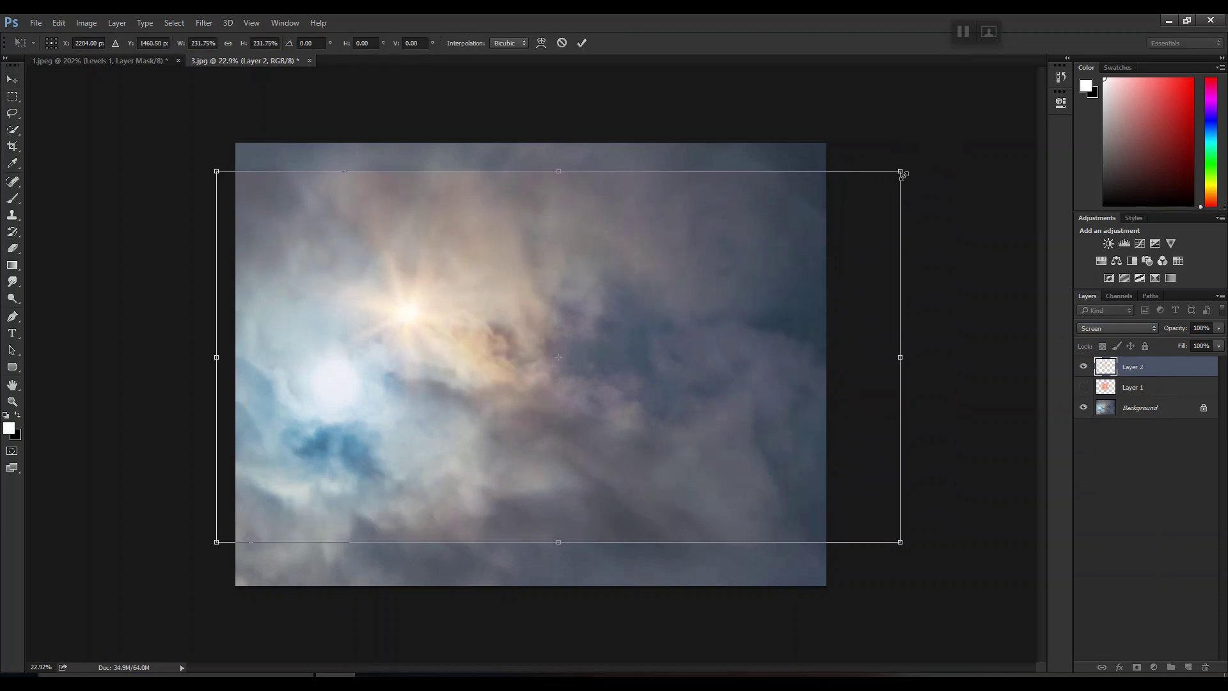
key("Return")
left_click_drag(424, 320, 416, 278)
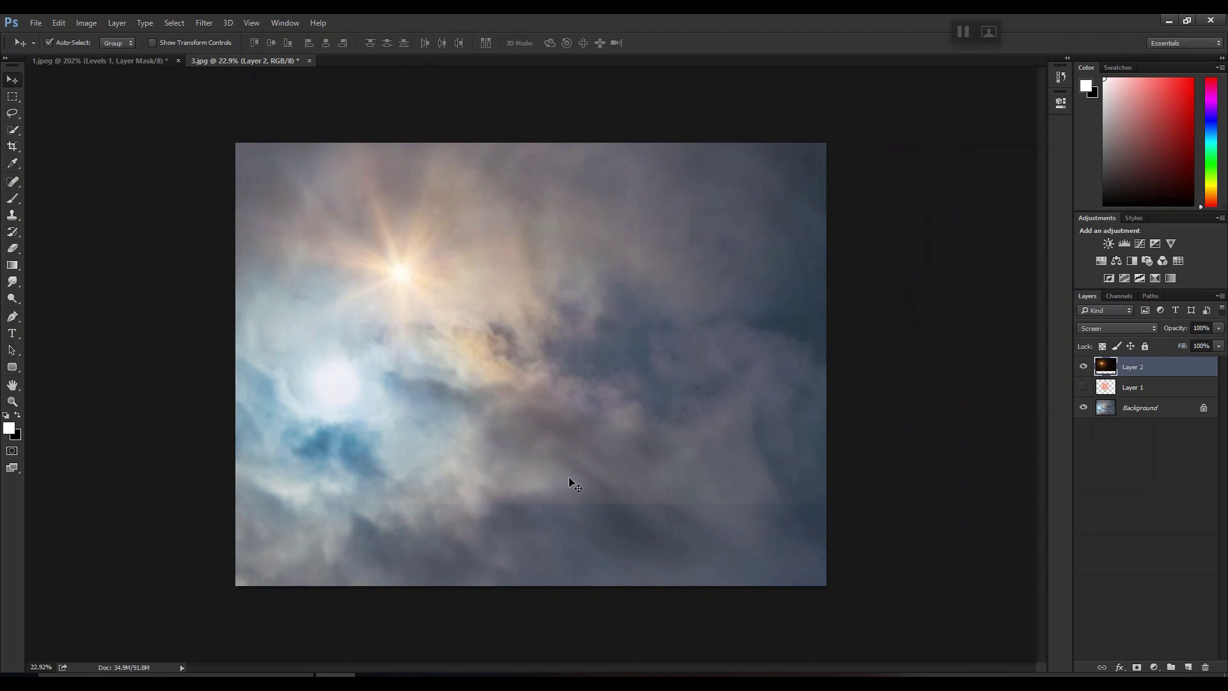
Add a layer mask to the flare layer with black as the brush colour
left_click(1137, 667)
key("x")
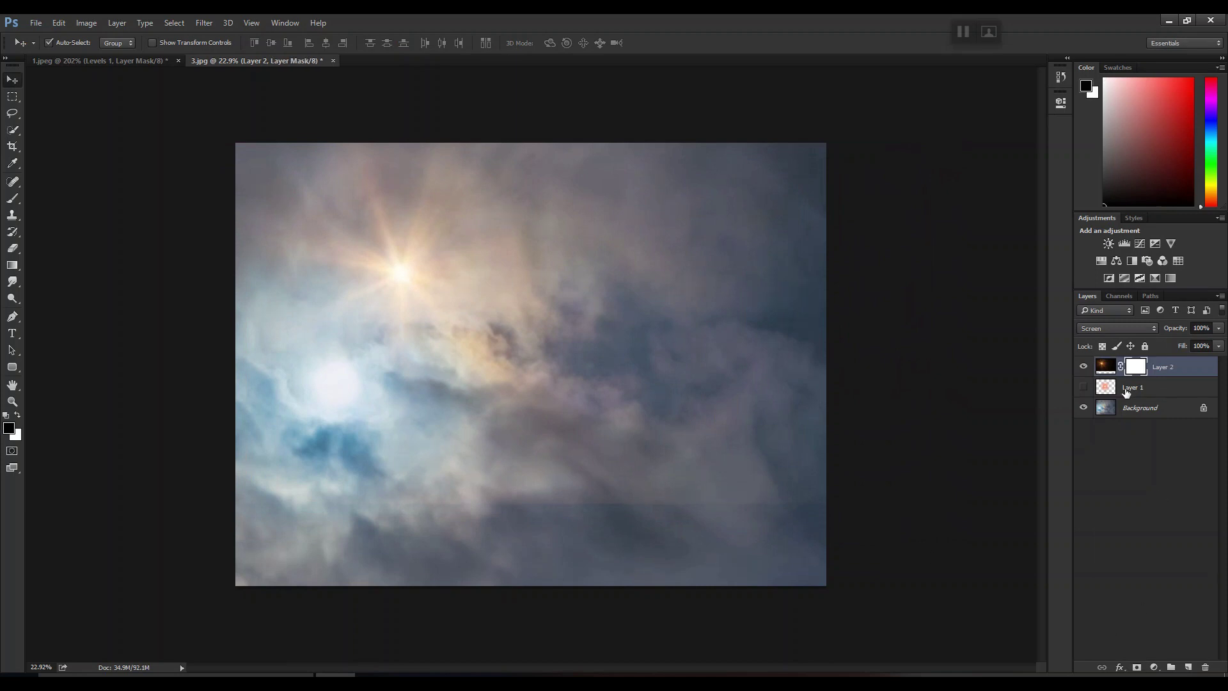
key("b")
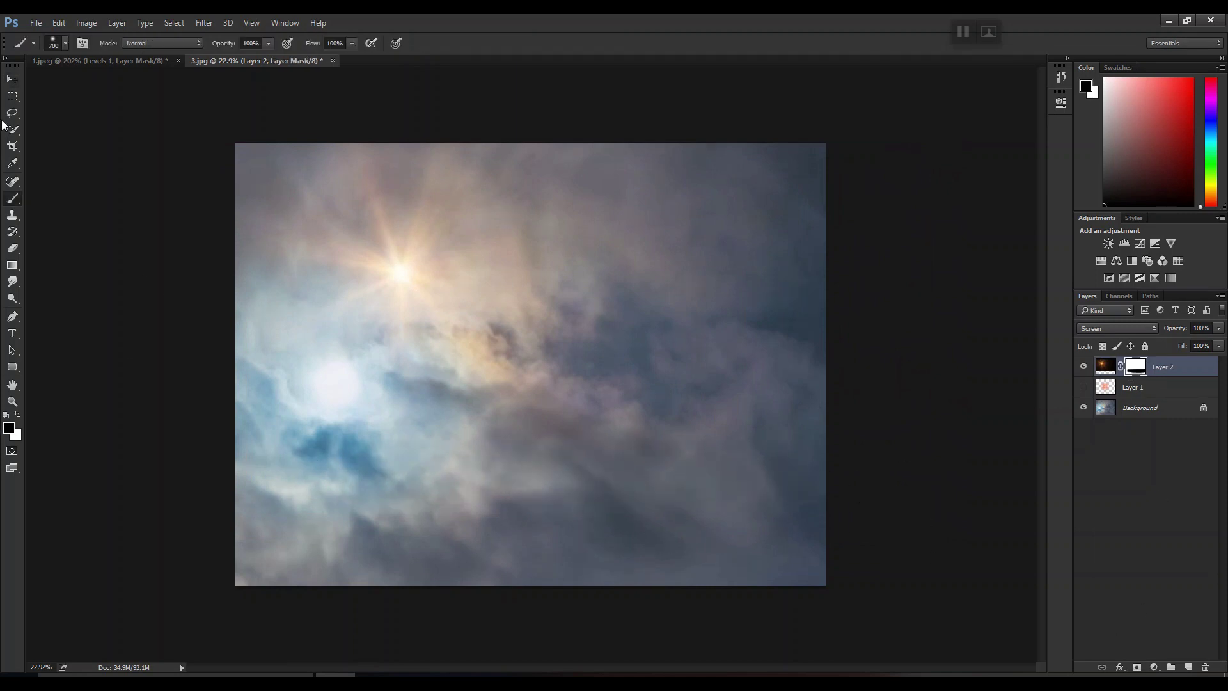
left_click(12, 79)
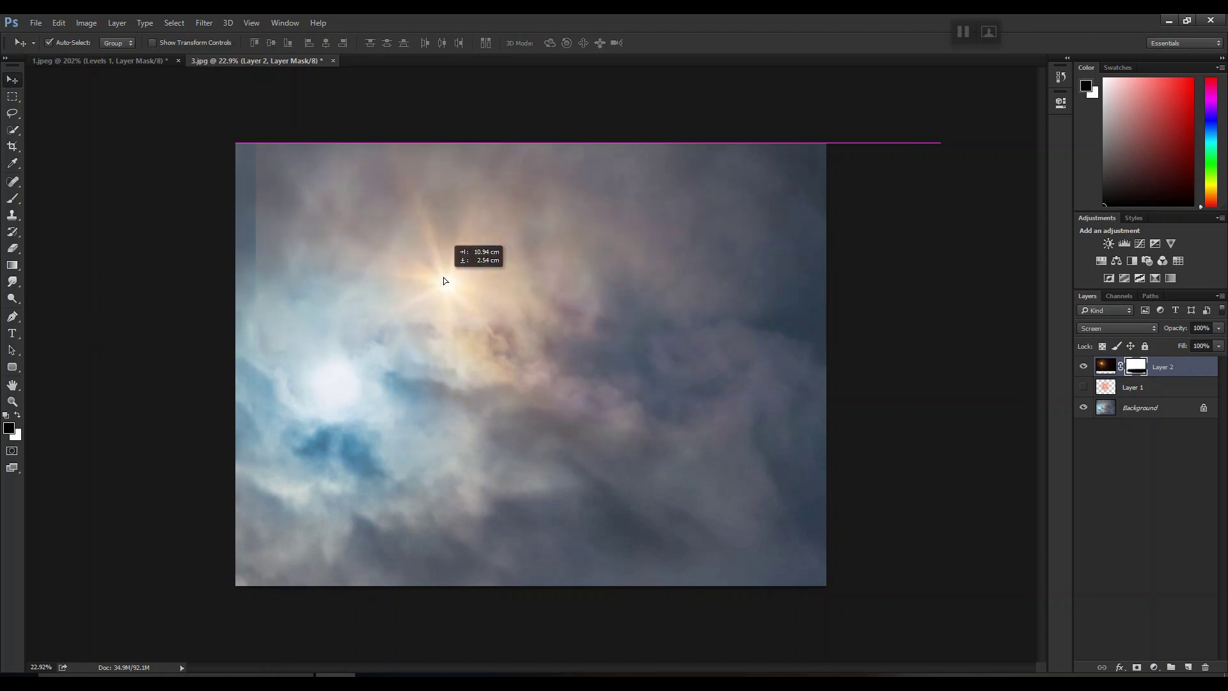